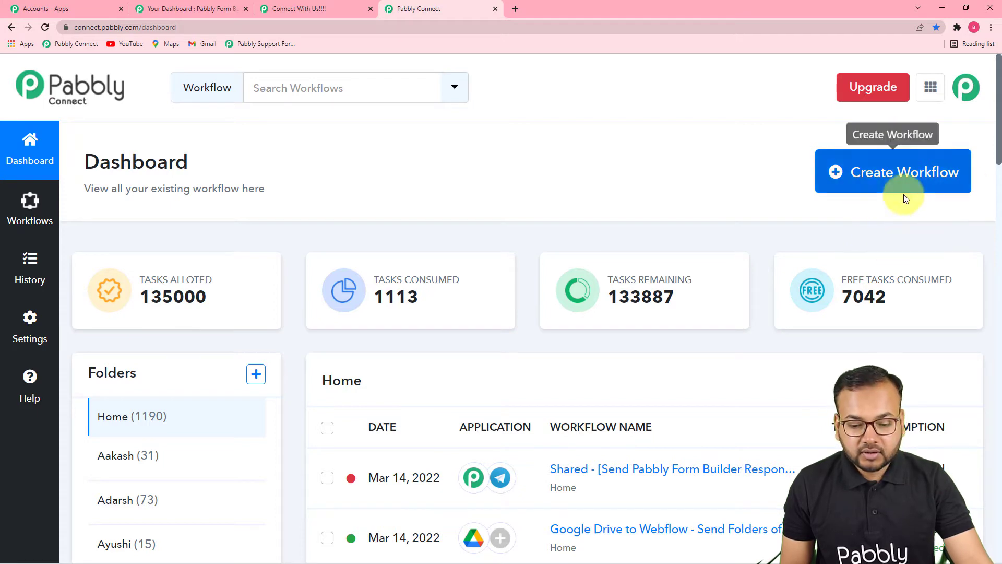
Create a workflow named "Send Lead Updates from Pabbly Form Builder to Telegram …" and collapse its trigger section.
{"action": "left_click", "coordinate": [907, 181]}
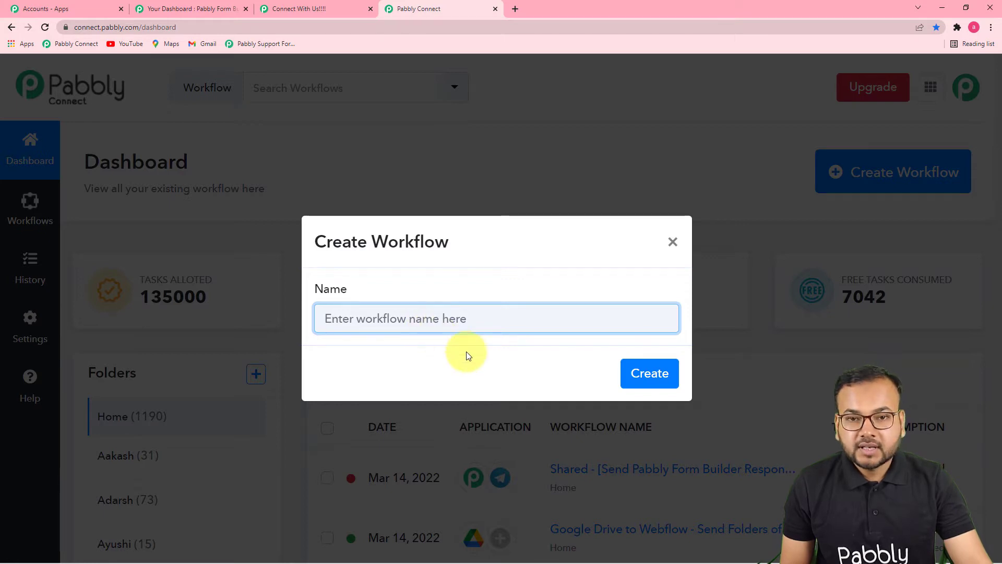
{"action": "key", "text": "ctrl+v"}
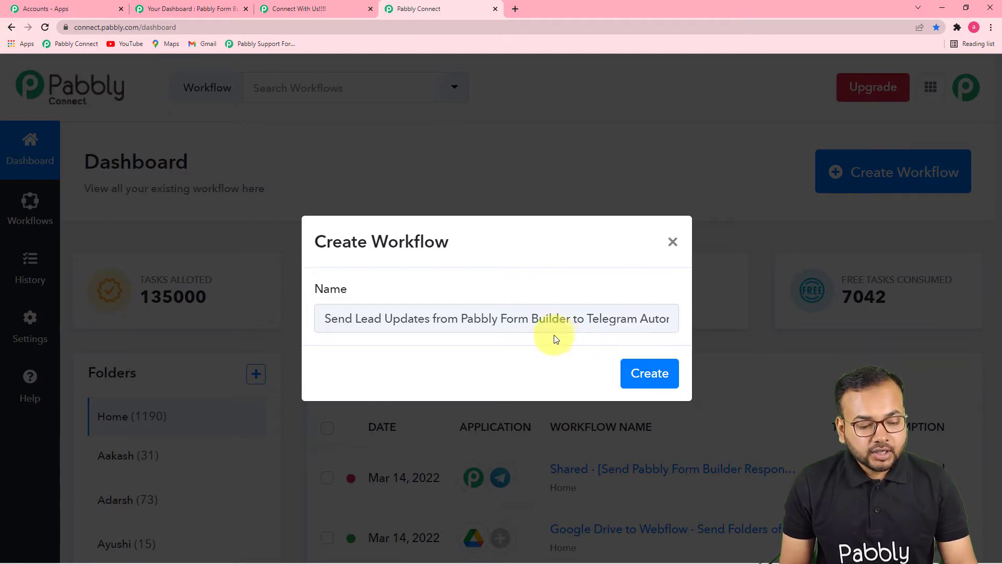
{"action": "left_click", "coordinate": [649, 374]}
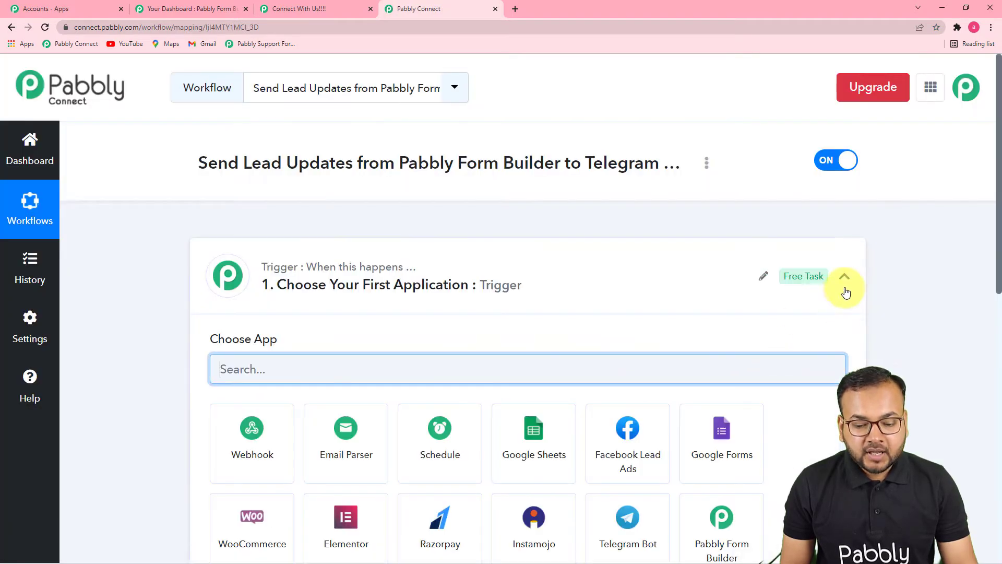
{"action": "left_click", "coordinate": [844, 279]}
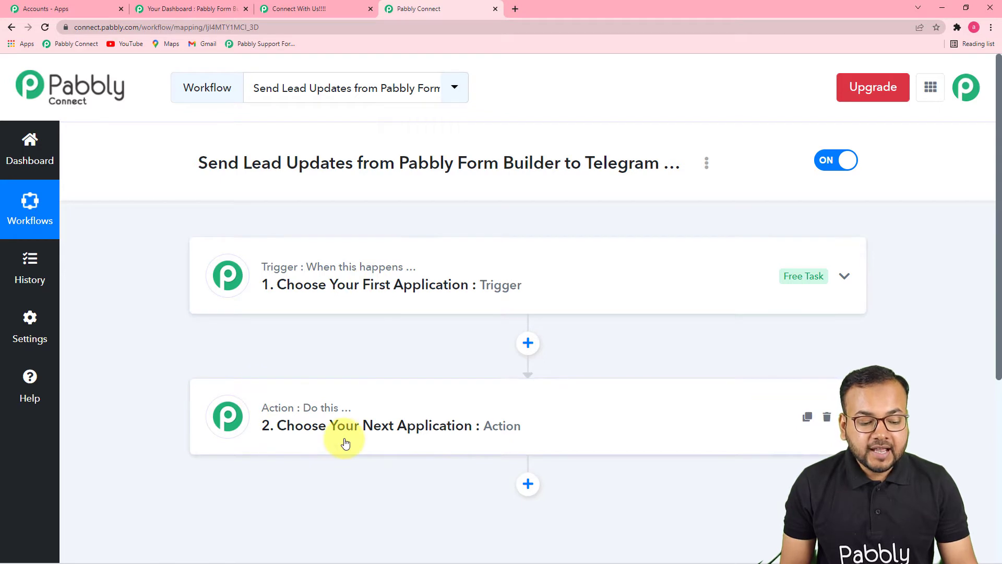
{"action": "mouse_move", "coordinate": [329, 408]}
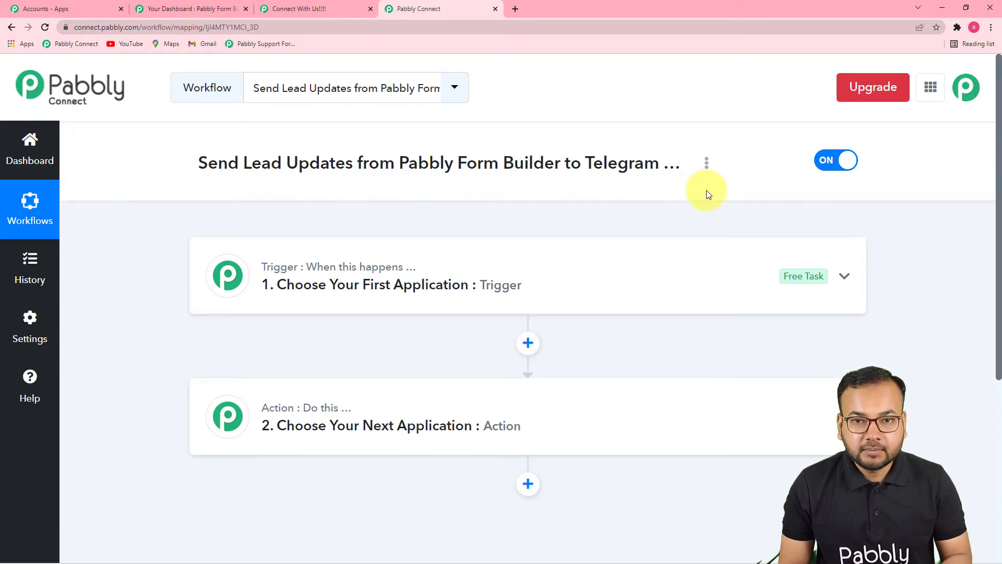
Set the workflow's trigger to Pabbly Form Builder with the New Form Submission event.
{"action": "left_click", "coordinate": [393, 285]}
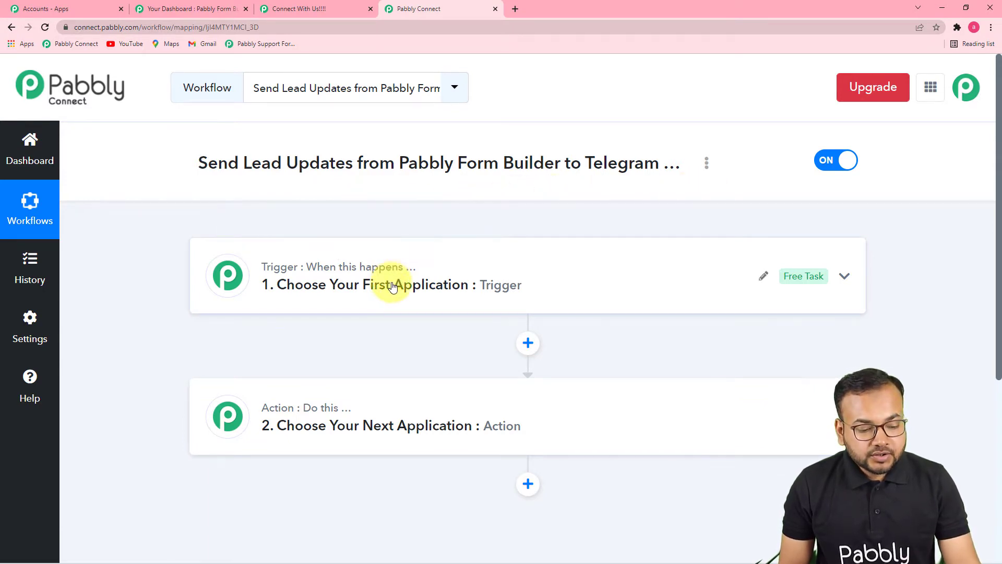
{"action": "scroll", "coordinate": [393, 287], "scroll_direction": "down", "scroll_amount": 2}
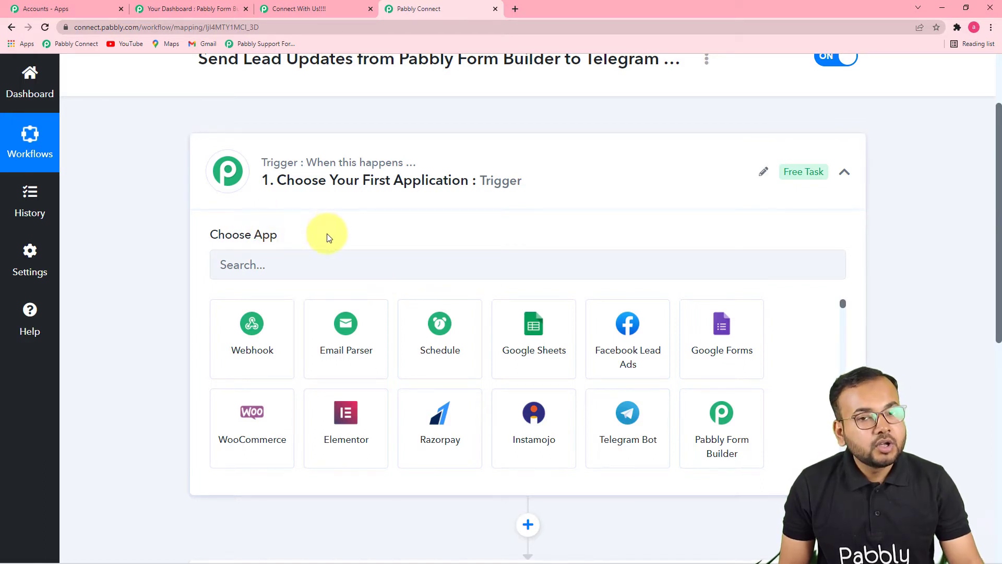
{"action": "left_click", "coordinate": [324, 270]}
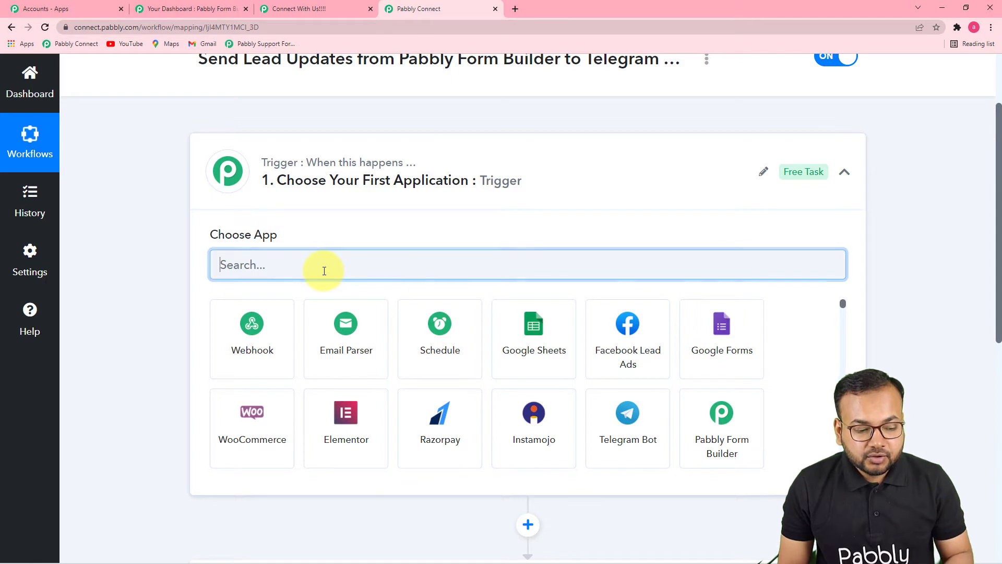
{"action": "type", "text": "pabbly"}
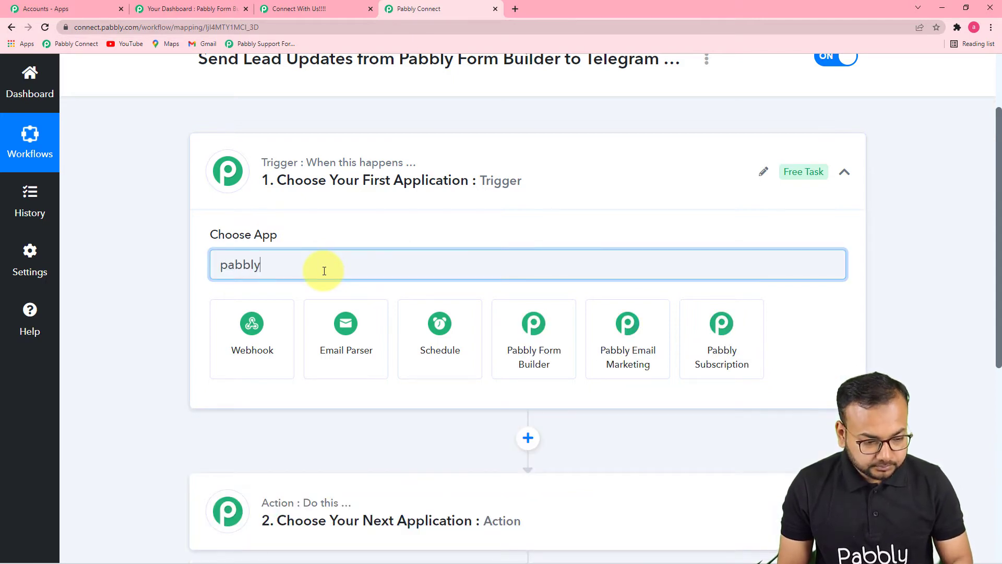
{"action": "left_click", "coordinate": [524, 340]}
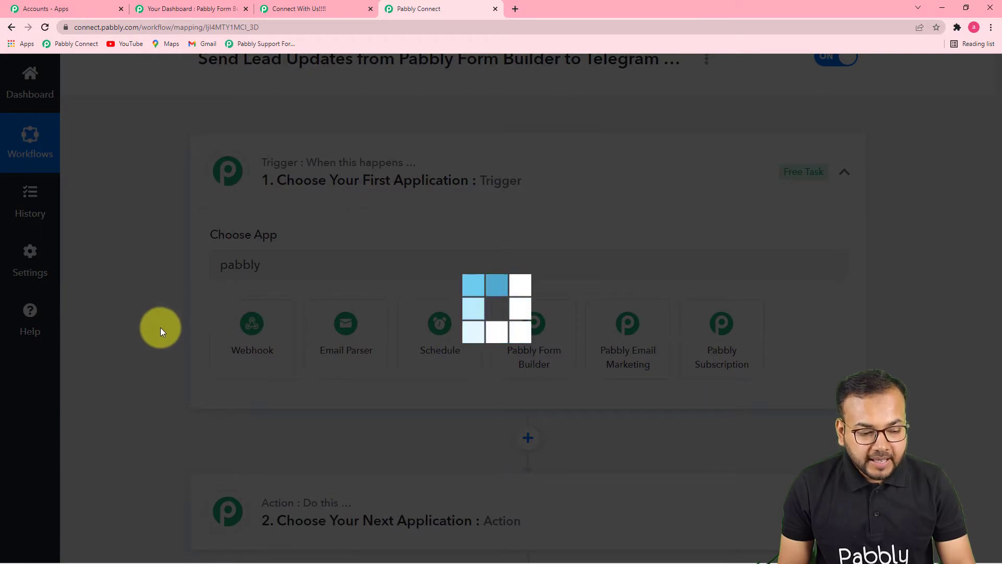
{"action": "scroll", "coordinate": [161, 327], "scroll_direction": "down", "scroll_amount": 3}
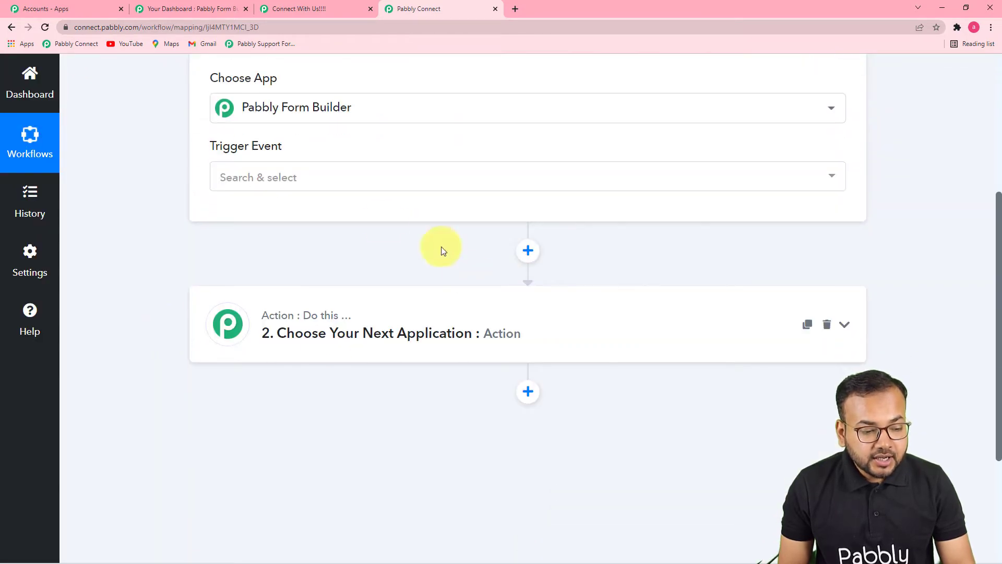
{"action": "left_click", "coordinate": [346, 186]}
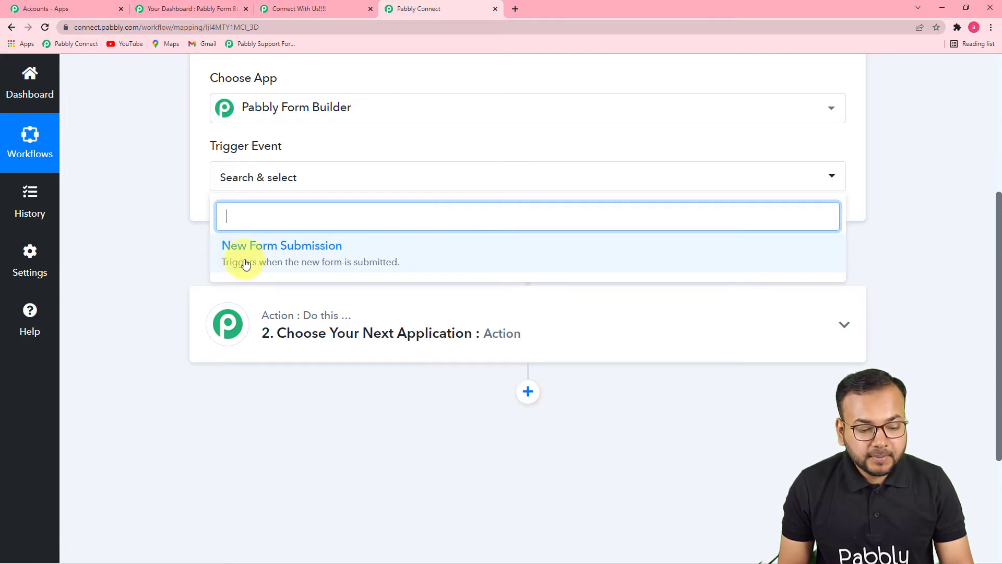
{"action": "left_click", "coordinate": [308, 262]}
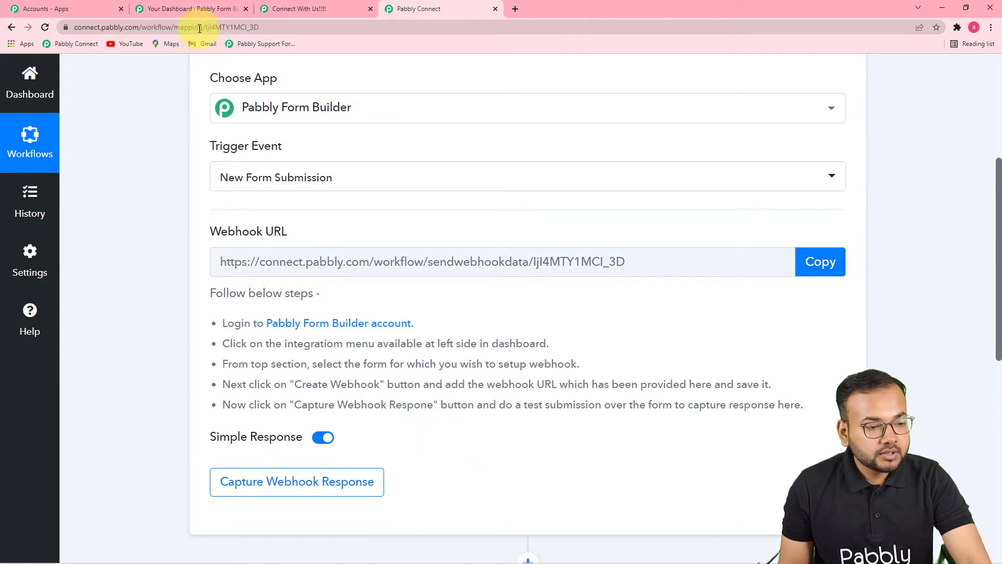
Switch to Pabbly Form Builder and review the forms list and the fields of the Connect With Us!!!! form page.
{"action": "left_click", "coordinate": [201, 9]}
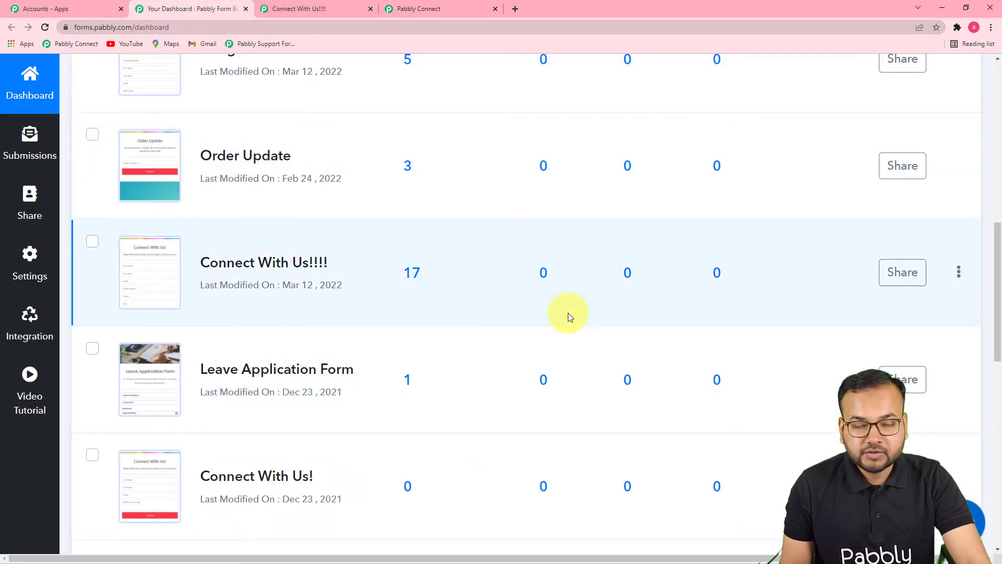
{"action": "scroll", "coordinate": [568, 318], "scroll_direction": "up", "scroll_amount": 3}
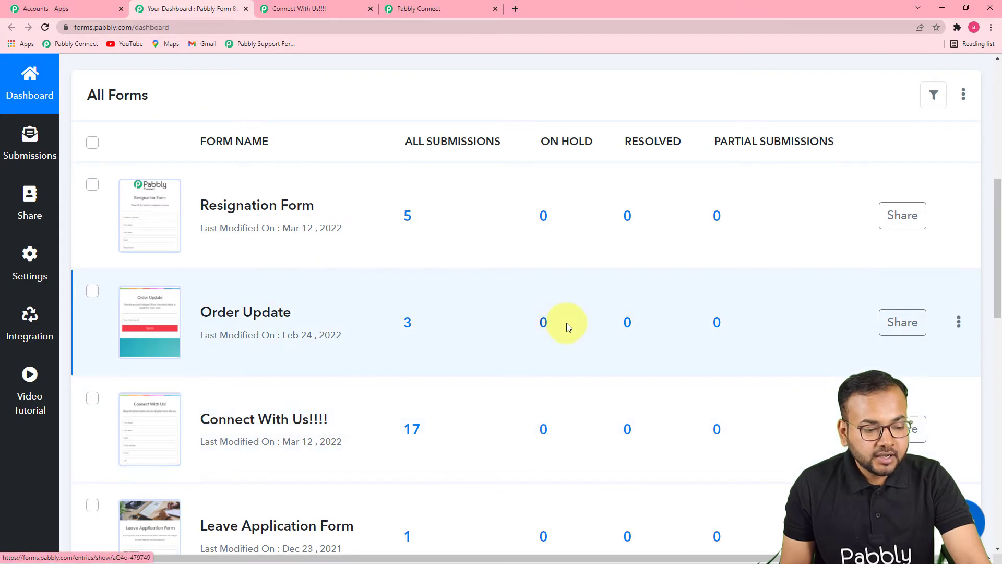
{"action": "scroll", "coordinate": [475, 315], "scroll_direction": "down", "scroll_amount": 2}
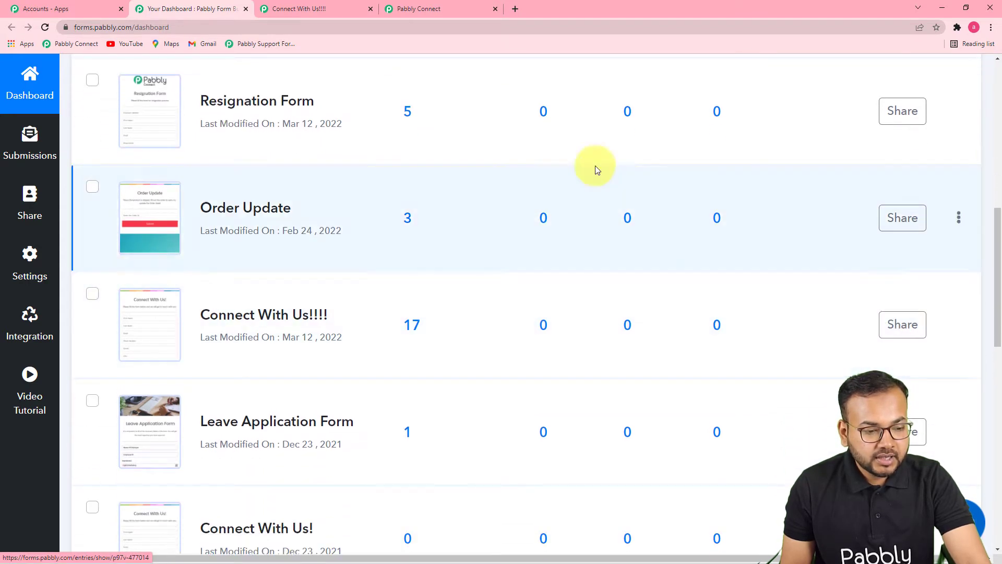
{"action": "left_click", "coordinate": [302, 11]}
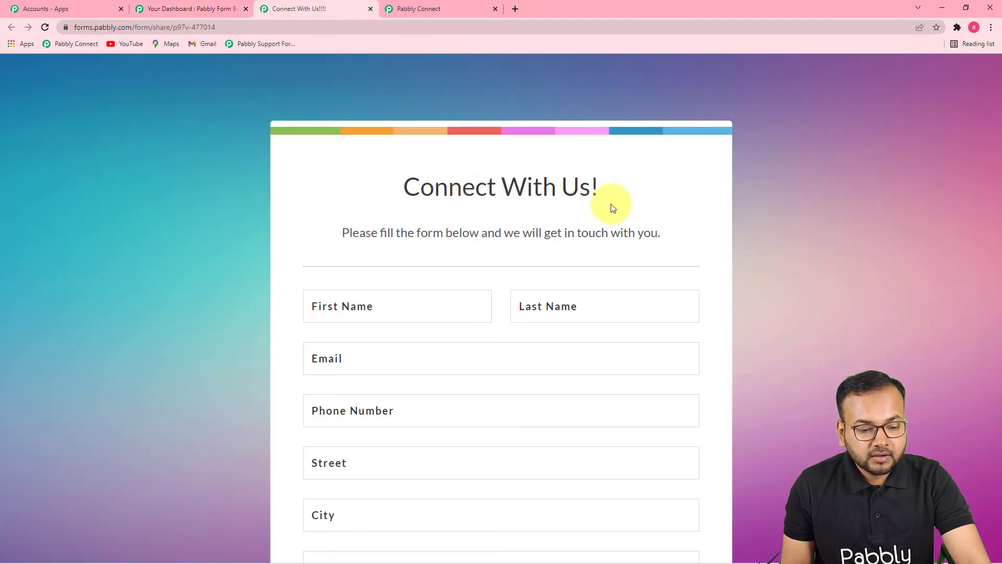
{"action": "scroll", "coordinate": [535, 228], "scroll_direction": "down", "scroll_amount": 3}
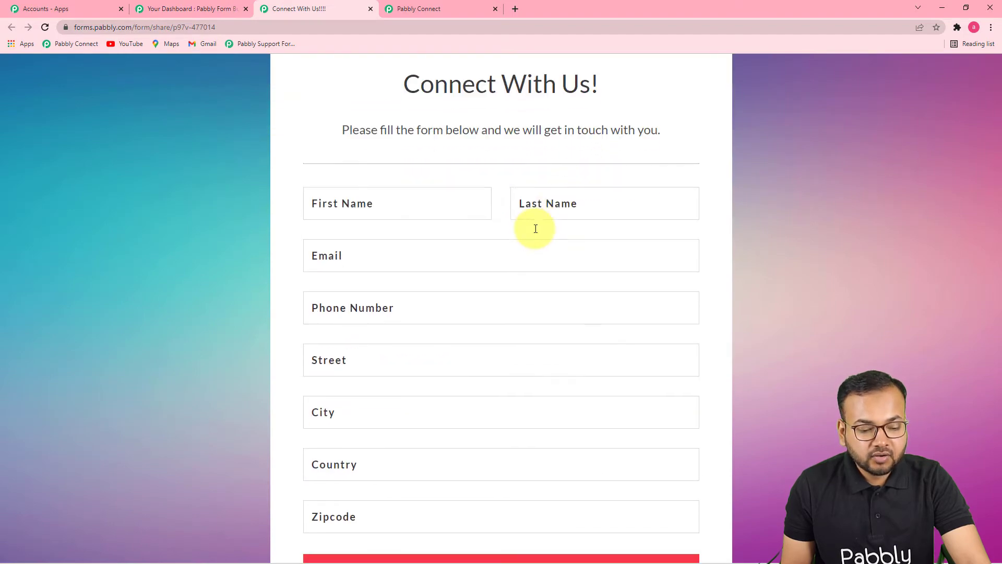
{"action": "scroll", "coordinate": [536, 230], "scroll_direction": "up", "scroll_amount": 4}
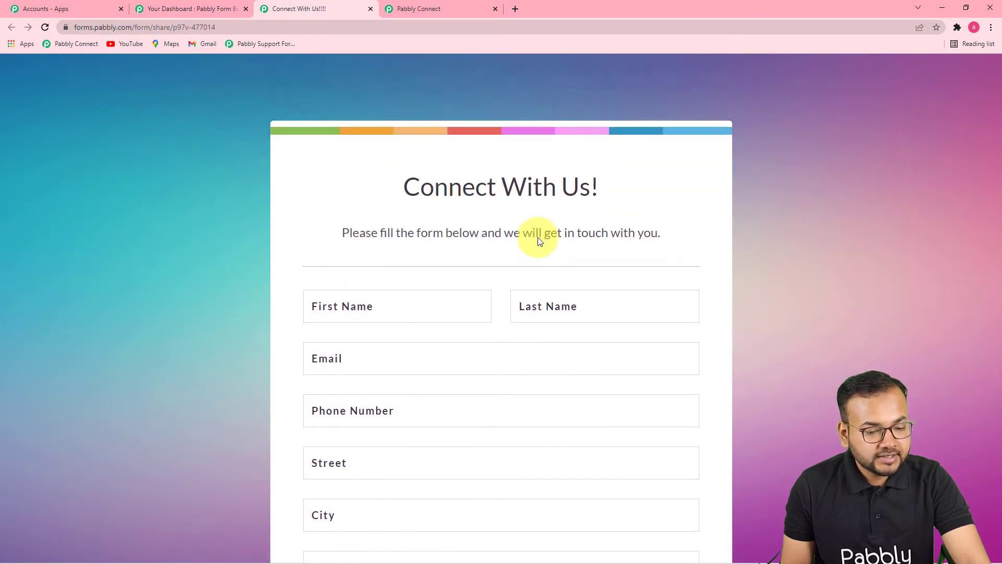
Back in the Pabbly Form Builder dashboard, open the webhook integrations for the Resignation Form and start adding a webhook.
{"action": "left_click", "coordinate": [201, 10]}
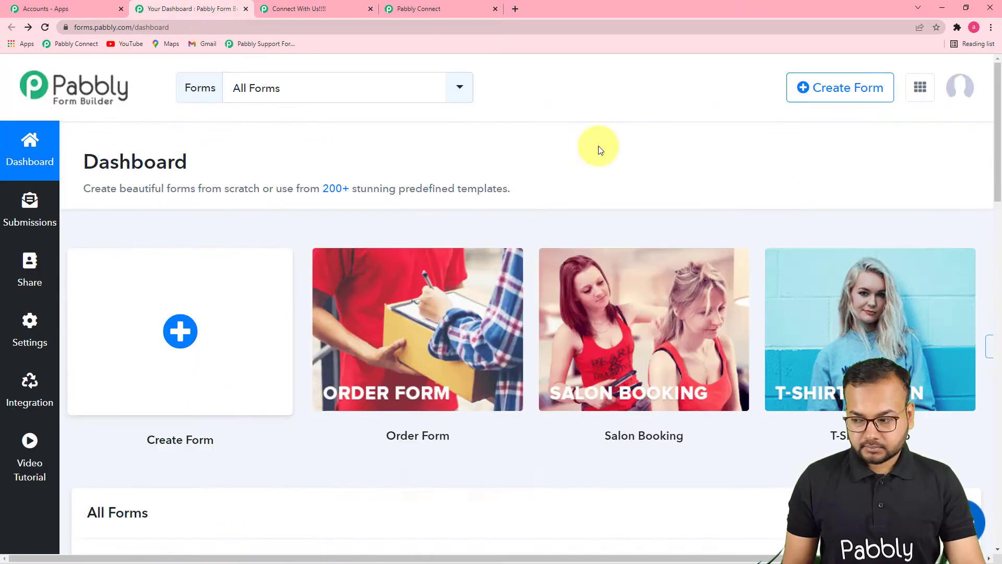
{"action": "scroll", "coordinate": [441, 229], "scroll_direction": "down", "scroll_amount": 7}
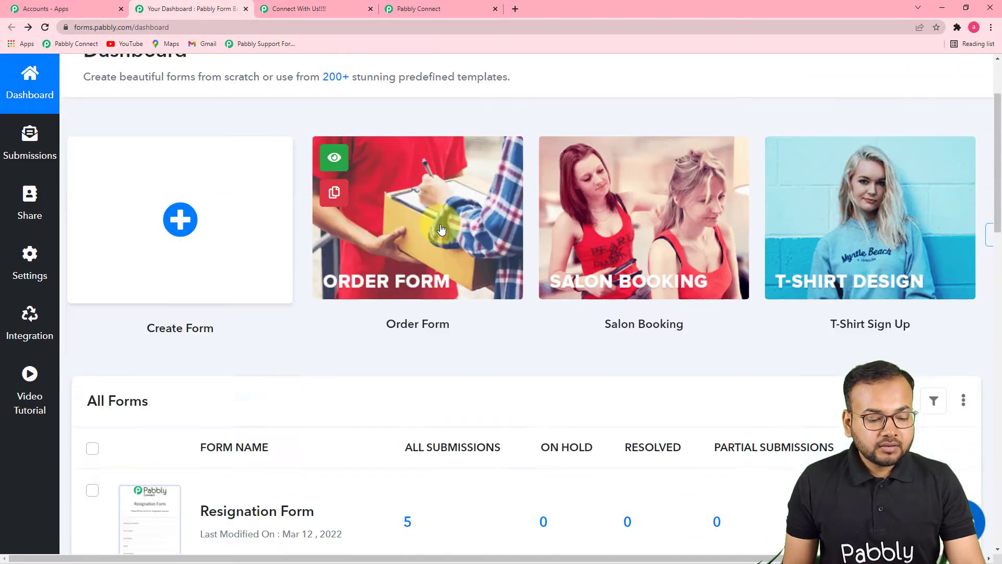
{"action": "scroll", "coordinate": [441, 229], "scroll_direction": "down", "scroll_amount": 1}
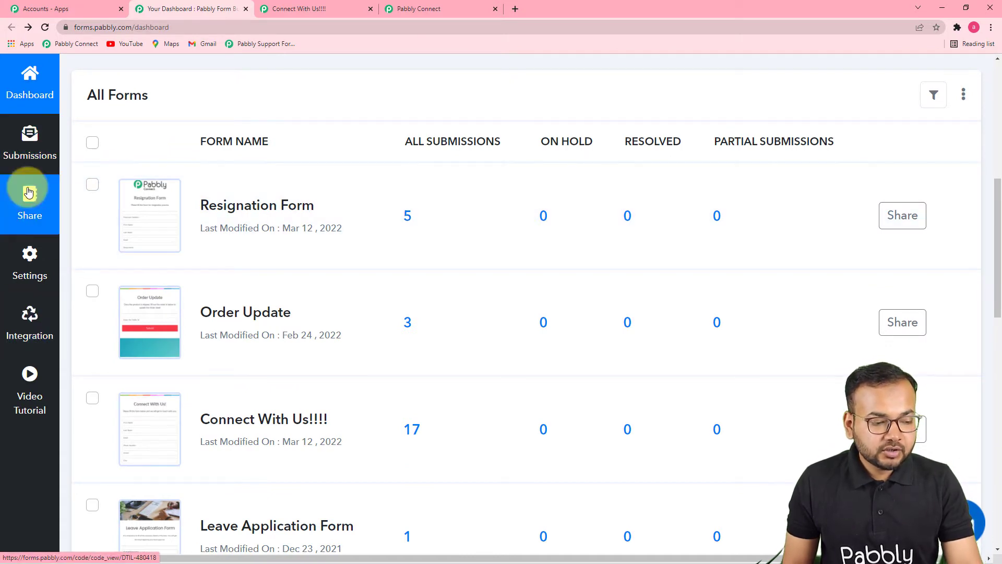
{"action": "left_click", "coordinate": [37, 326]}
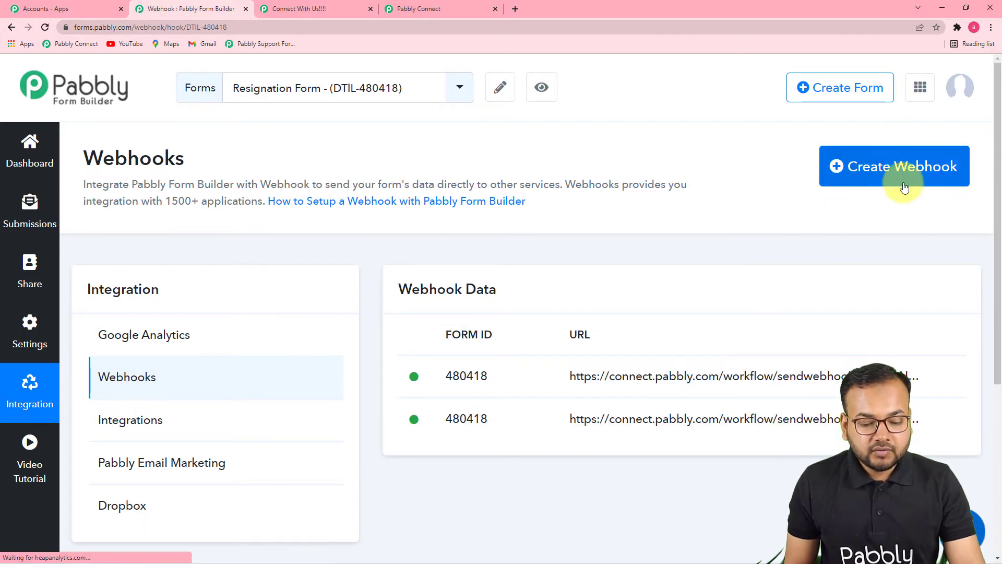
{"action": "left_click", "coordinate": [856, 176]}
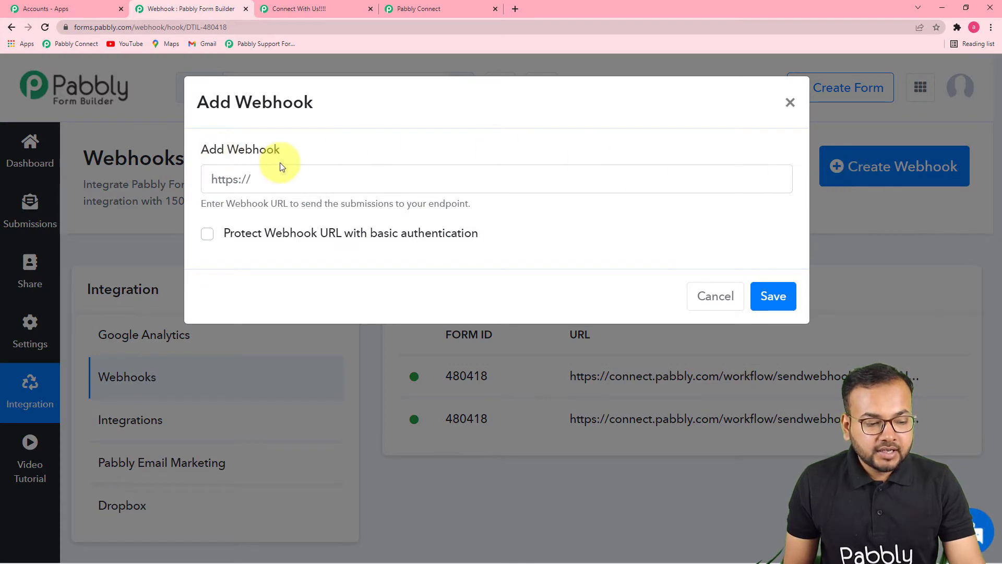
{"action": "left_click", "coordinate": [248, 176]}
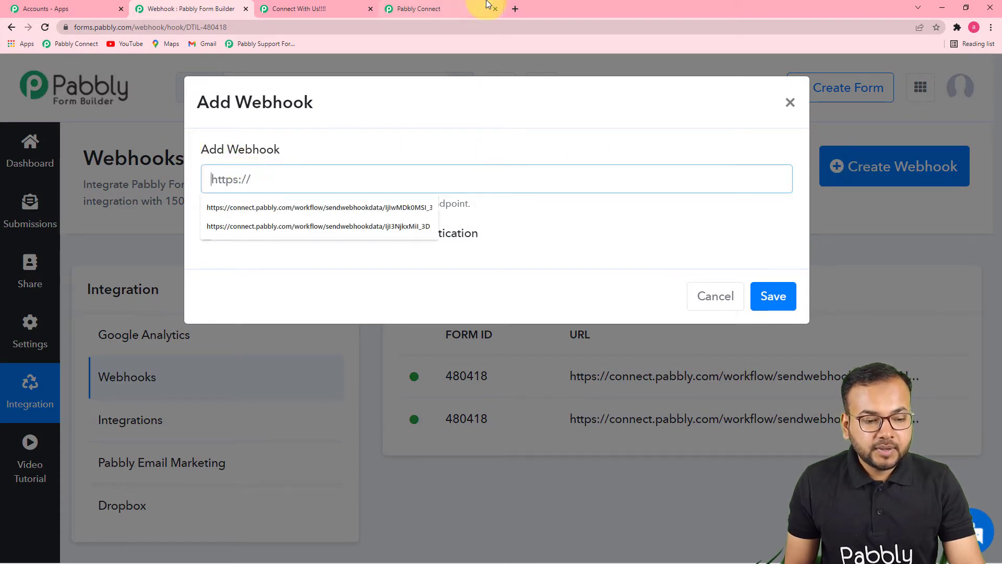
Copy the trigger's webhook URL from Pabbly Connect and save it as a new webhook for the Resignation Form in Pabbly Form Builder.
{"action": "left_click", "coordinate": [462, 8]}
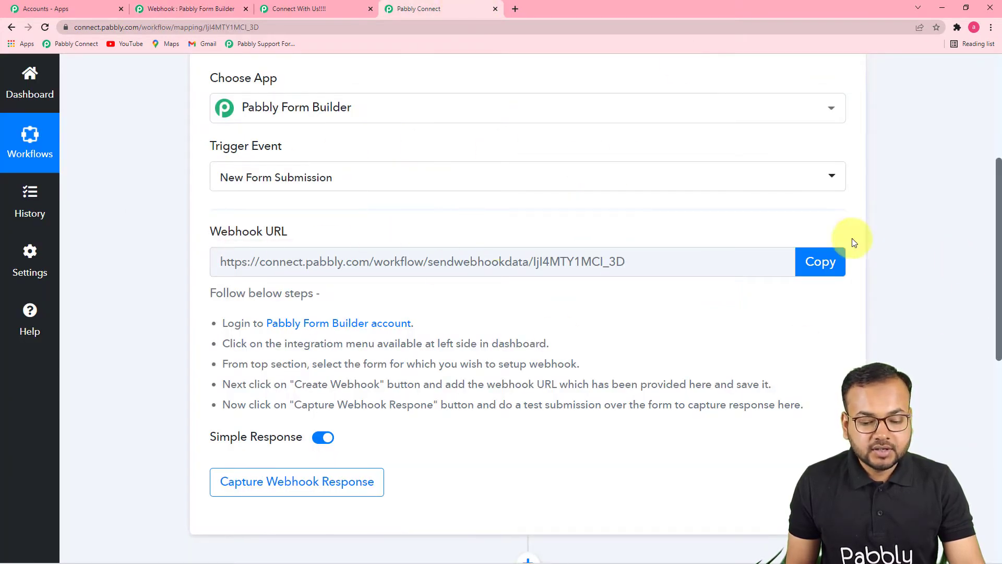
{"action": "left_click", "coordinate": [820, 261]}
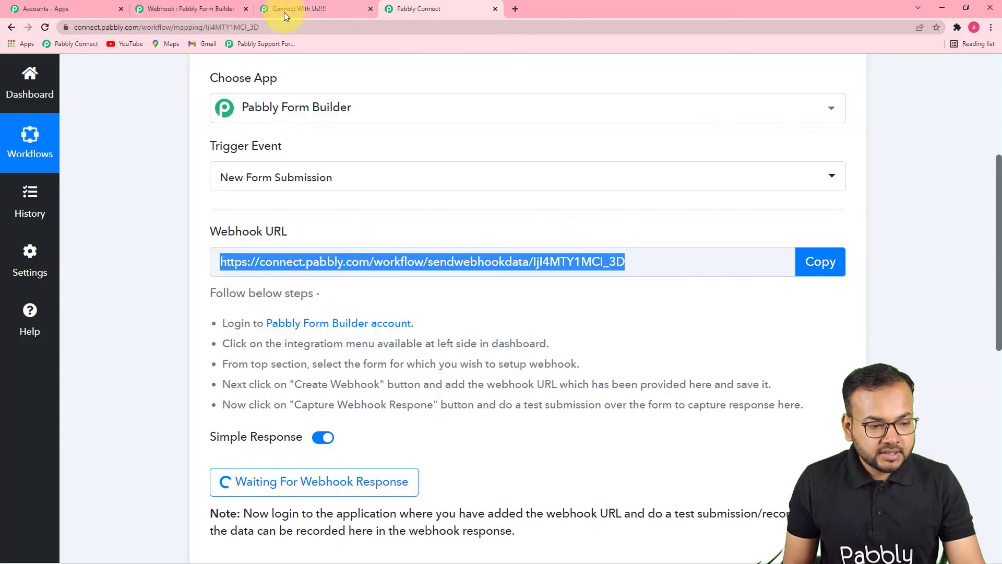
{"action": "left_click", "coordinate": [203, 8]}
{"action": "left_click", "coordinate": [249, 180]}
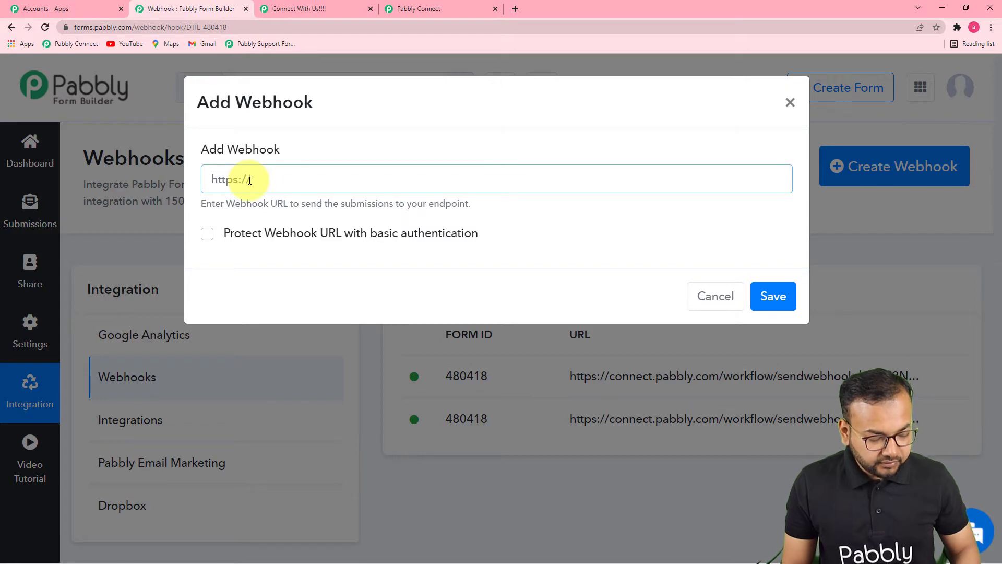
{"action": "right_click", "coordinate": [250, 180]}
{"action": "left_click", "coordinate": [283, 262]}
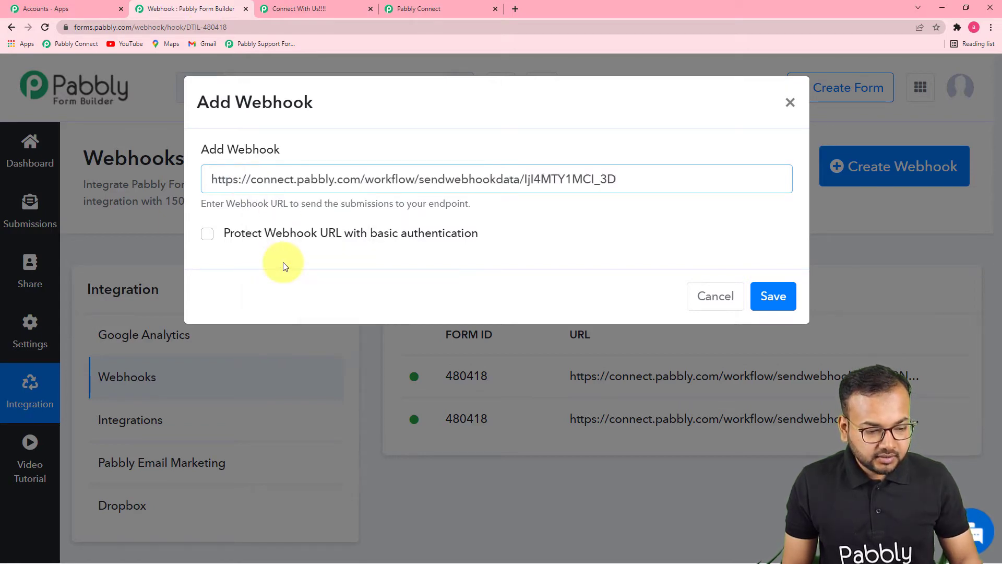
{"action": "left_click", "coordinate": [773, 296]}
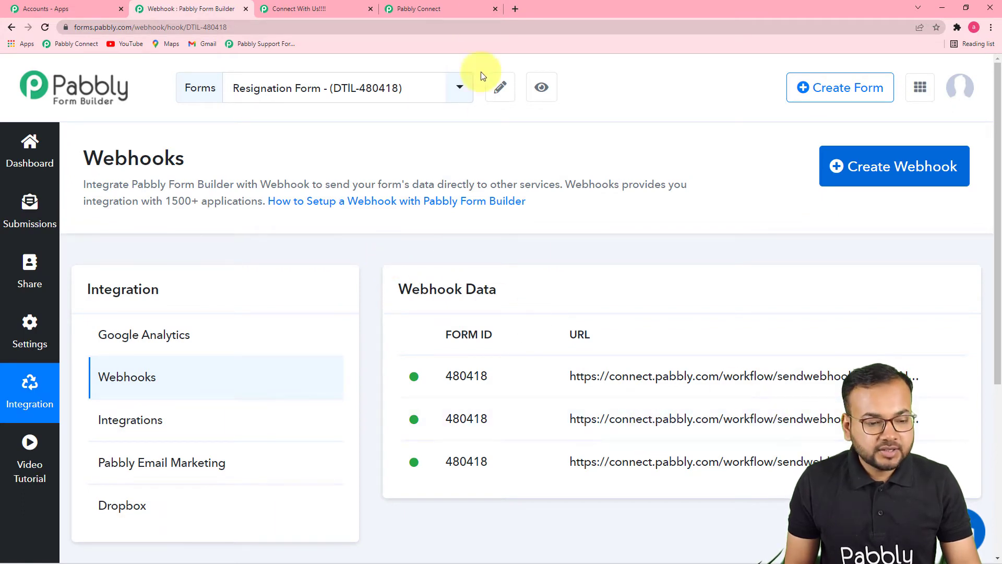
Return to the Pabbly Connect workflow, check the trigger's received response, and start recapturing the webhook response.
{"action": "left_click", "coordinate": [438, 8]}
{"action": "scroll", "coordinate": [474, 253], "scroll_direction": "down", "scroll_amount": 4}
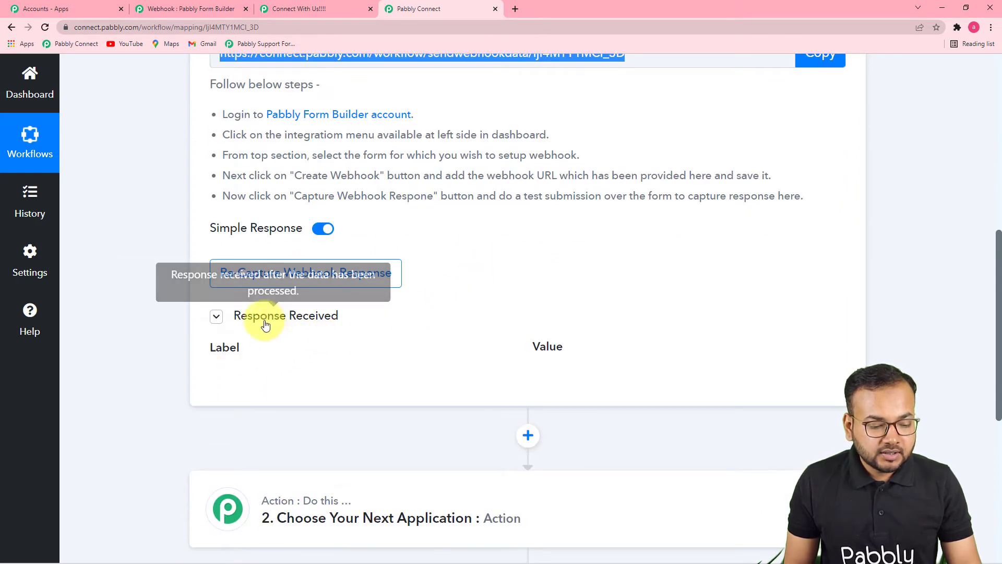
{"action": "scroll", "coordinate": [516, 352], "scroll_direction": "down", "scroll_amount": 2}
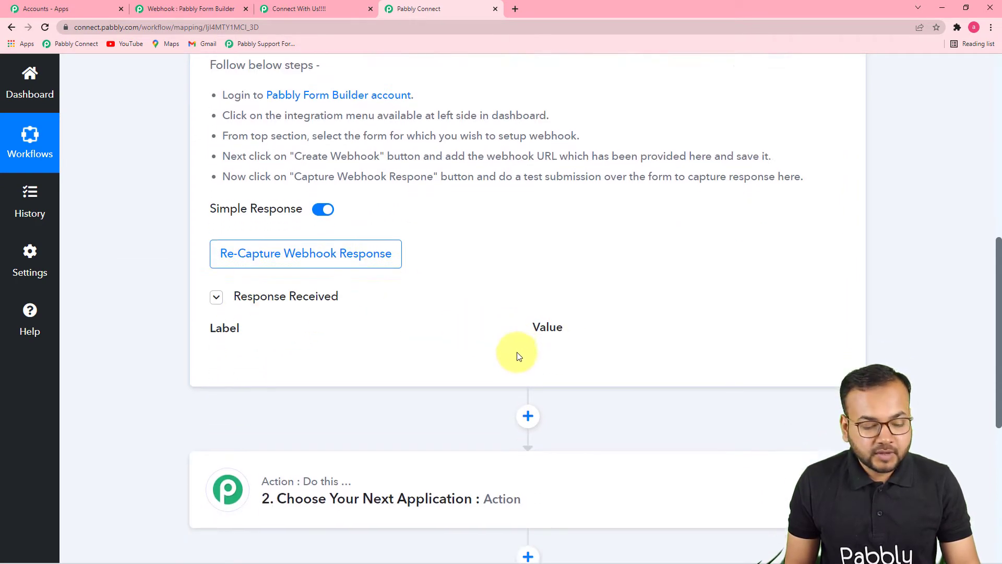
{"action": "scroll", "coordinate": [394, 251], "scroll_direction": "up", "scroll_amount": 2}
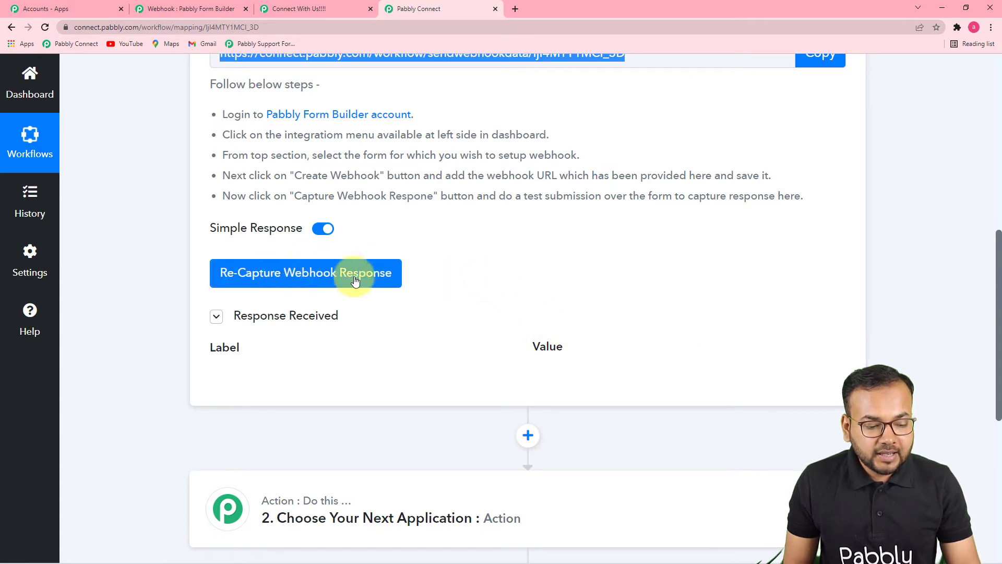
{"action": "left_click", "coordinate": [336, 273]}
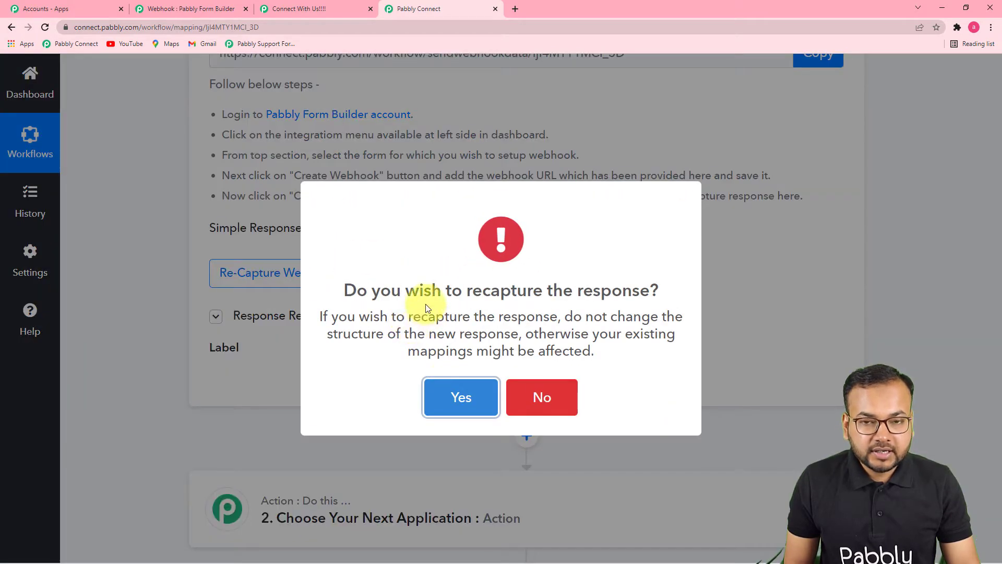
{"action": "left_click", "coordinate": [459, 398]}
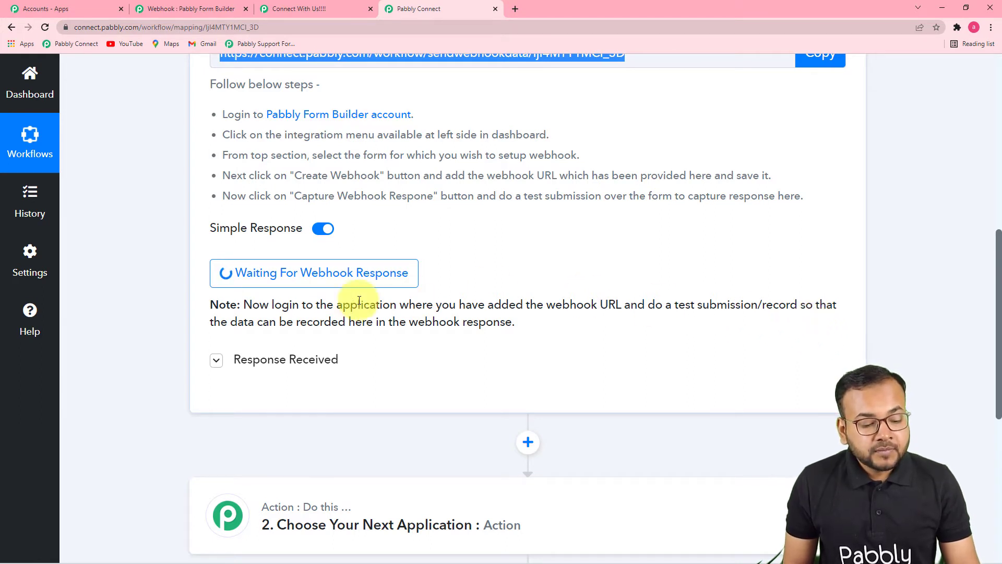
Switch to the Connect With Us! form page and enter the test lead's first name and last name.
{"action": "left_click", "coordinate": [261, 272]}
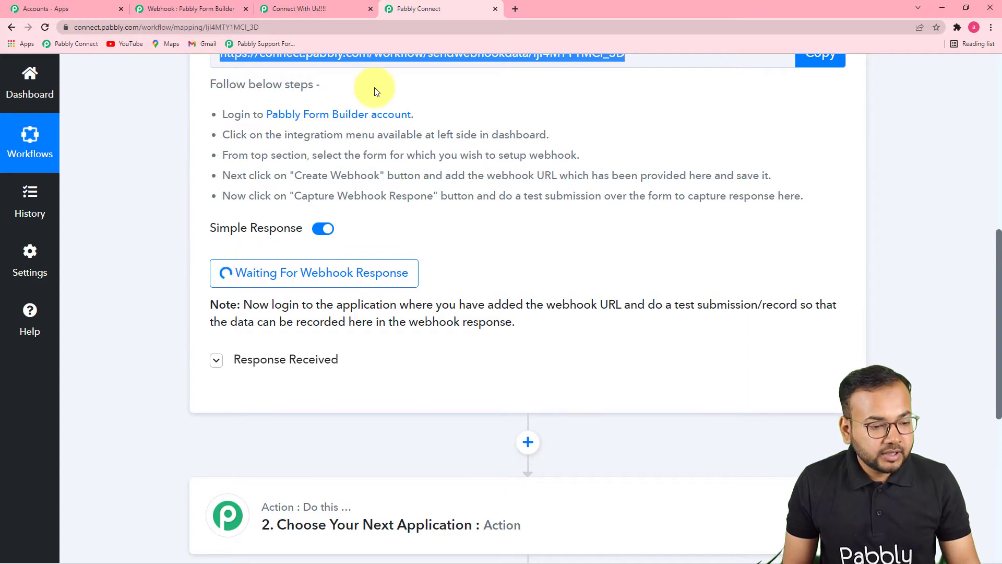
{"action": "left_click", "coordinate": [285, 10]}
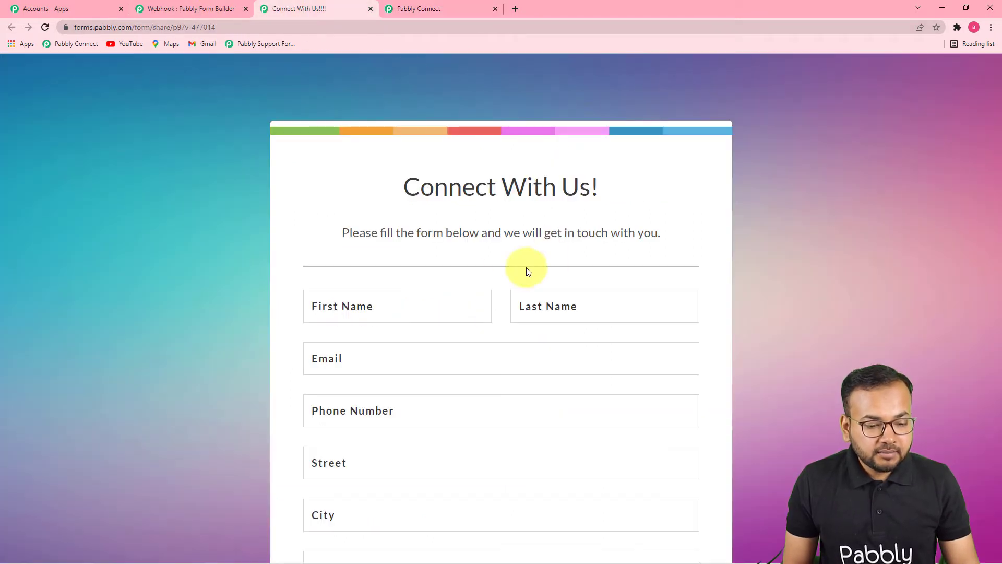
{"action": "scroll", "coordinate": [493, 237], "scroll_direction": "down", "scroll_amount": 2}
{"action": "scroll", "coordinate": [494, 238], "scroll_direction": "down", "scroll_amount": 1}
{"action": "left_click", "coordinate": [401, 151]}
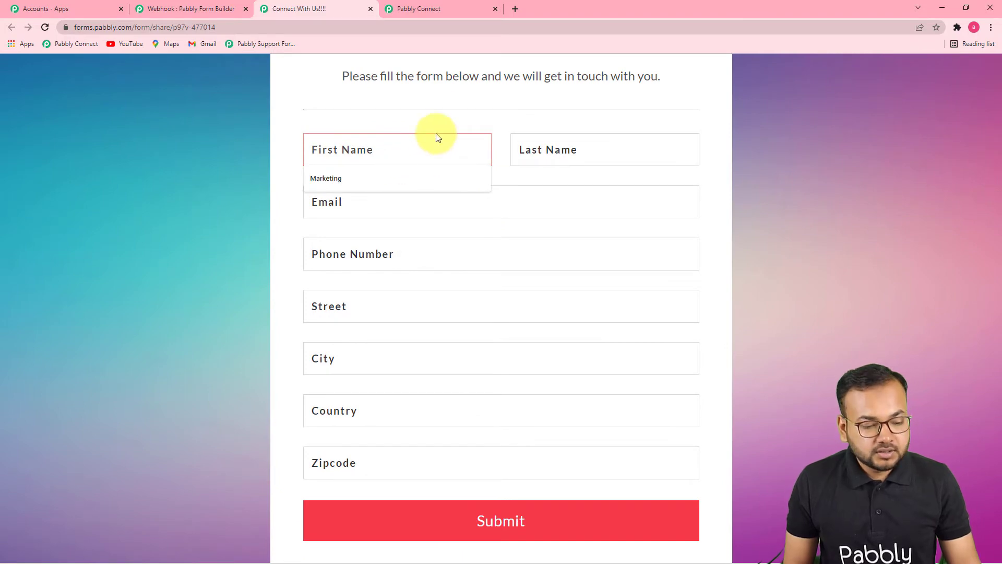
{"action": "scroll", "coordinate": [462, 114], "scroll_direction": "up", "scroll_amount": 2}
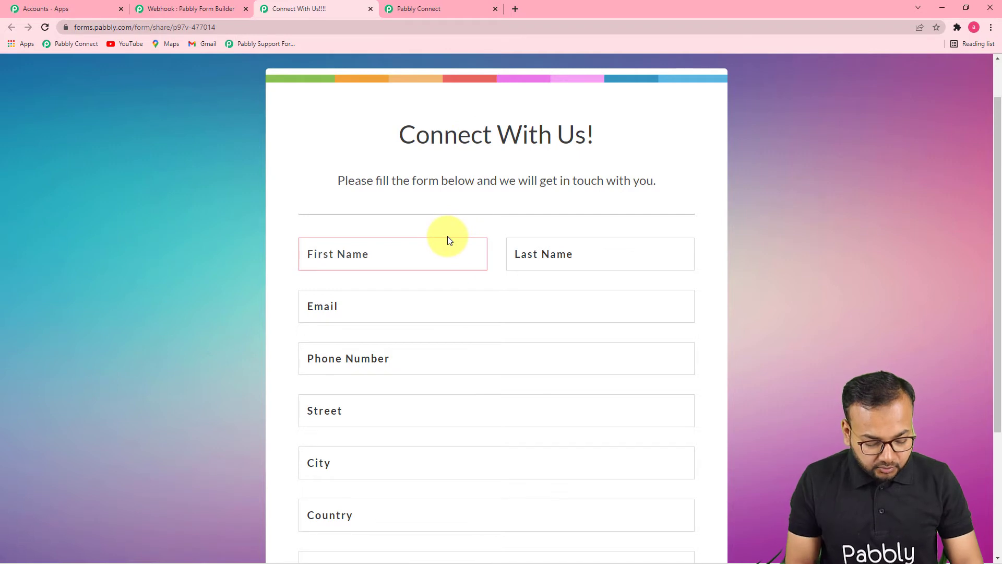
{"action": "type", "text": "Abhis"}
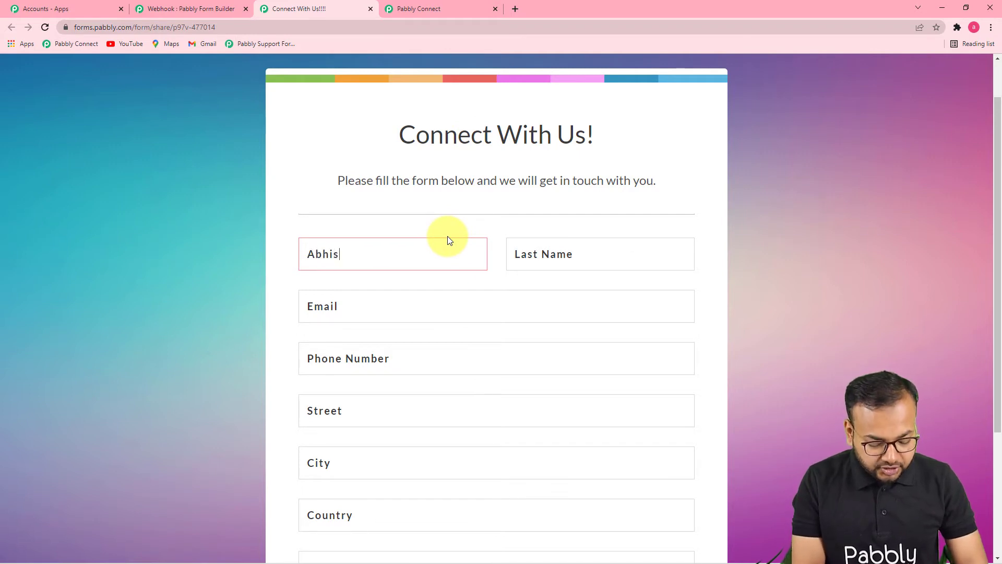
{"action": "type", "text": "hed"}
{"action": "key", "text": "BackSpace"}
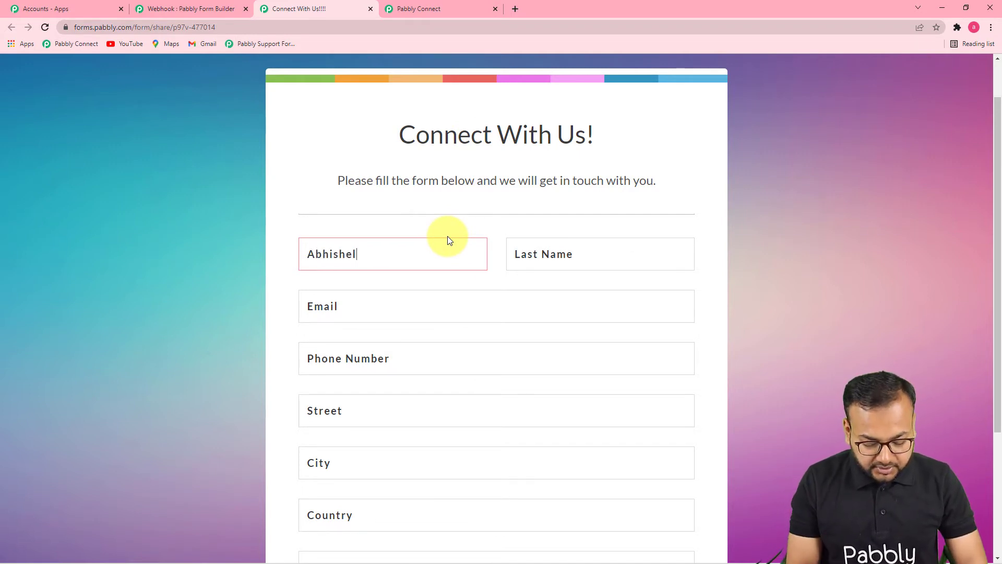
{"action": "type", "text": "l"}
{"action": "key", "text": "BackSpace"}
{"action": "type", "text": "k"}
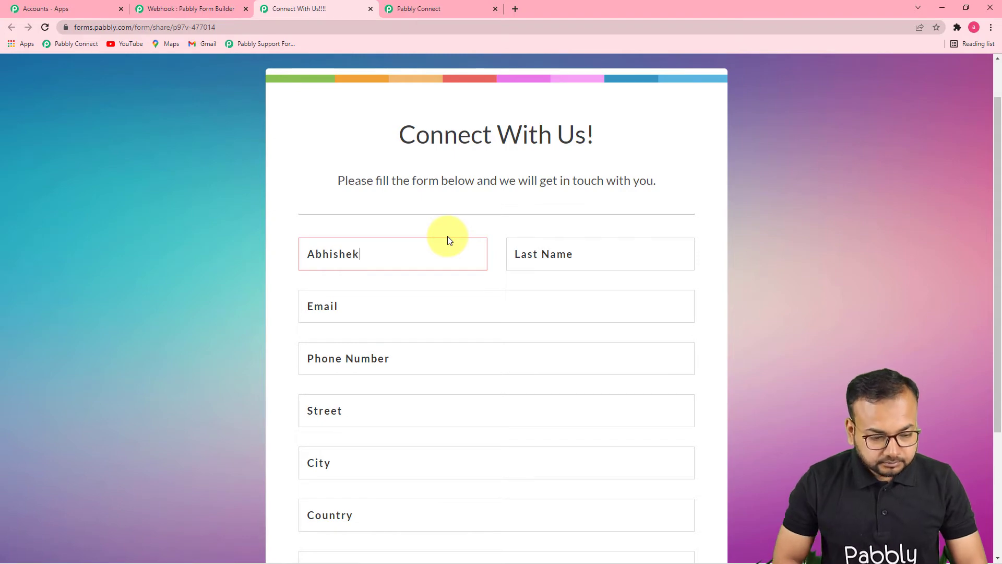
{"action": "left_click", "coordinate": [567, 258]}
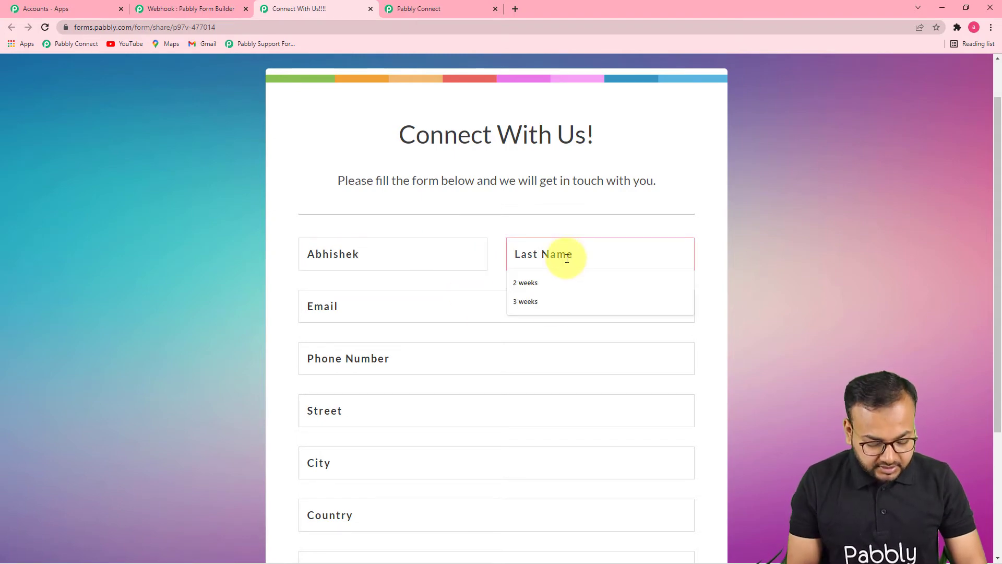
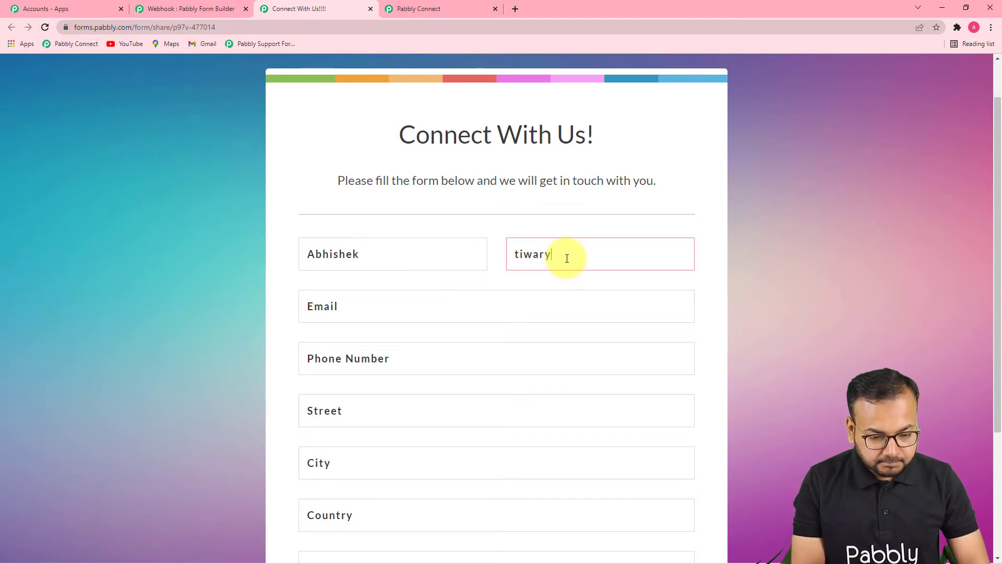
Fill in the test lead's email, phone number and address details from the saved suggestions, and submit the form.
{"action": "left_click", "coordinate": [440, 311]}
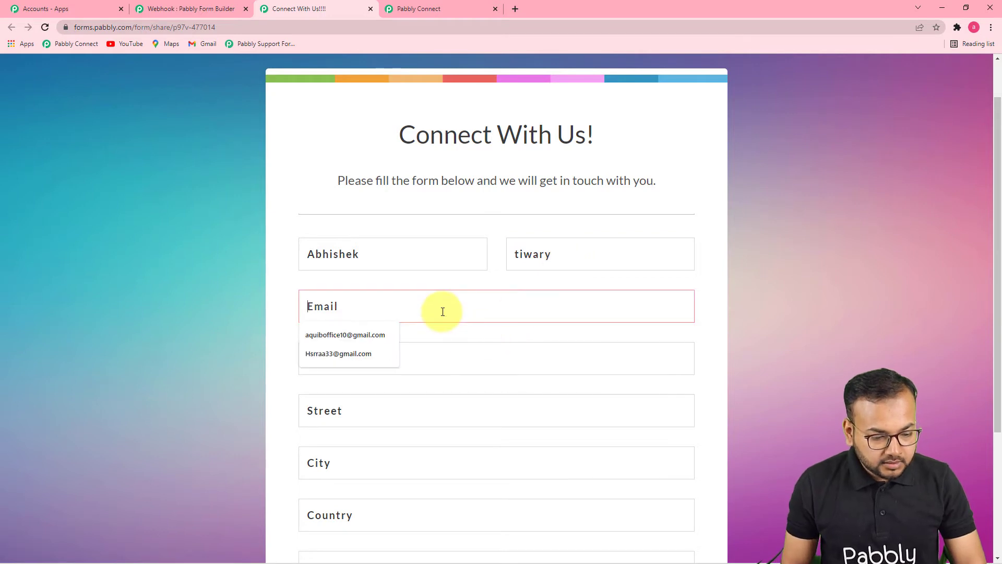
{"action": "left_click", "coordinate": [358, 338]}
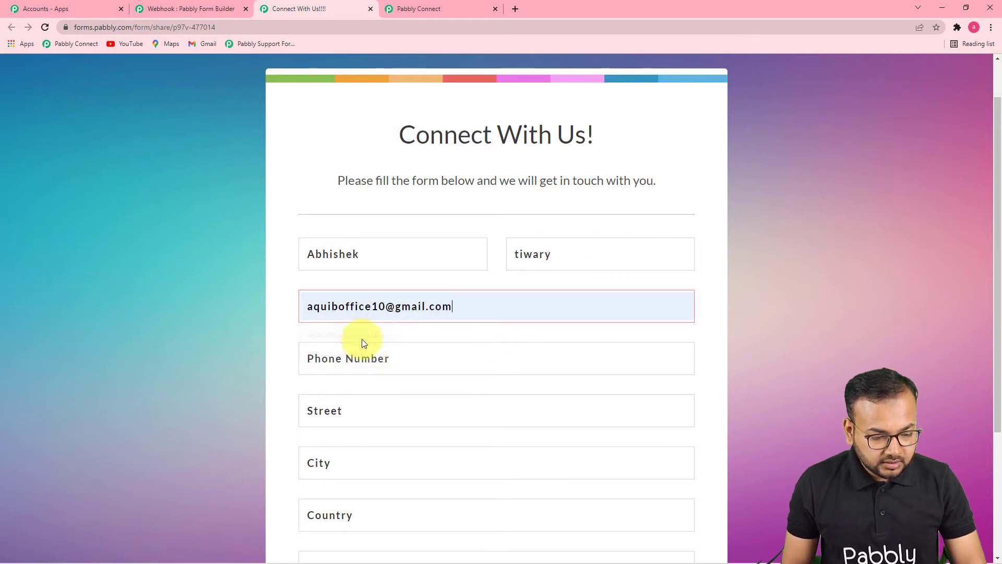
{"action": "left_click", "coordinate": [355, 365]}
{"action": "scroll", "coordinate": [350, 360], "scroll_direction": "down", "scroll_amount": 1}
{"action": "left_click", "coordinate": [353, 306]}
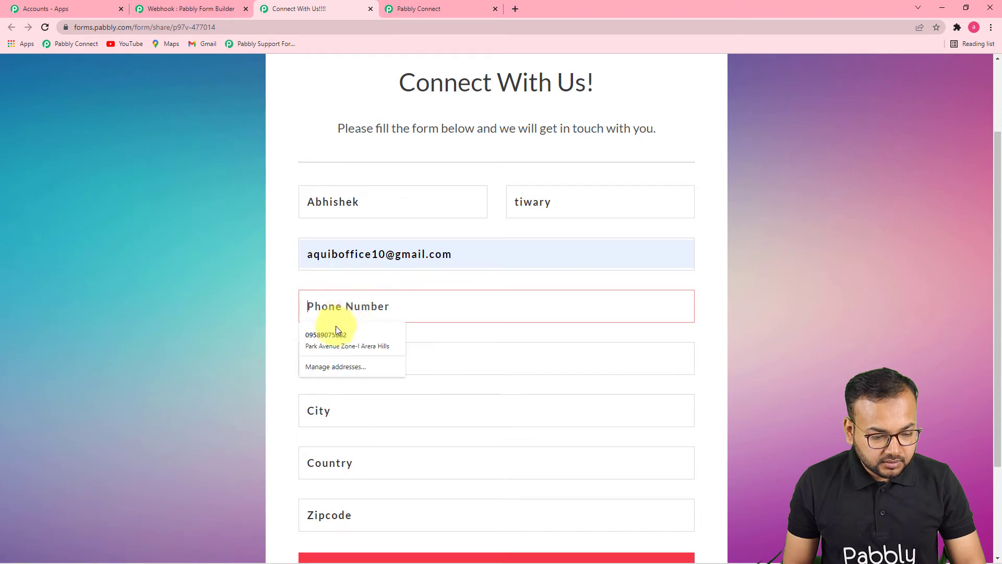
{"action": "left_click", "coordinate": [336, 333]}
{"action": "scroll", "coordinate": [413, 392], "scroll_direction": "down", "scroll_amount": 3}
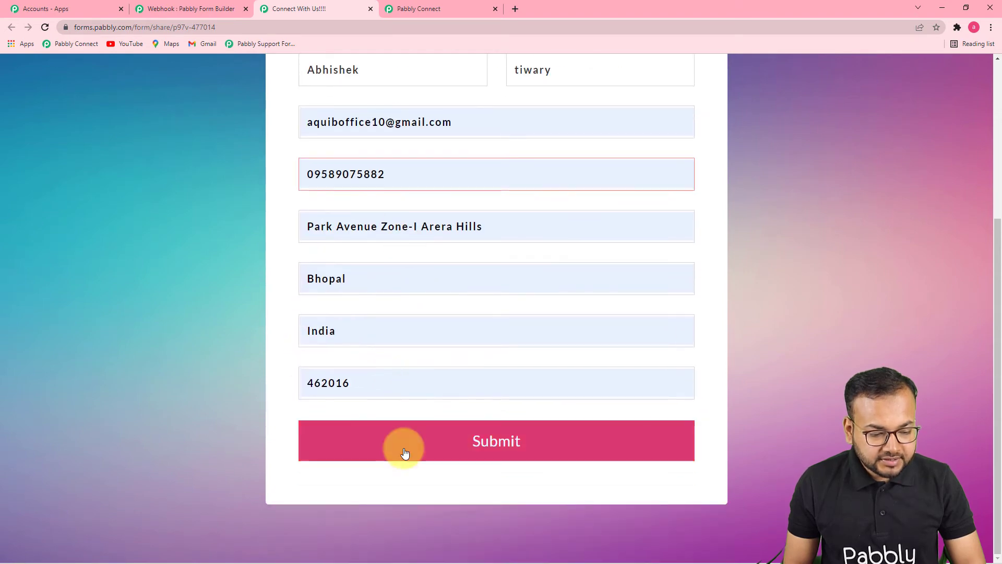
{"action": "left_click", "coordinate": [436, 462]}
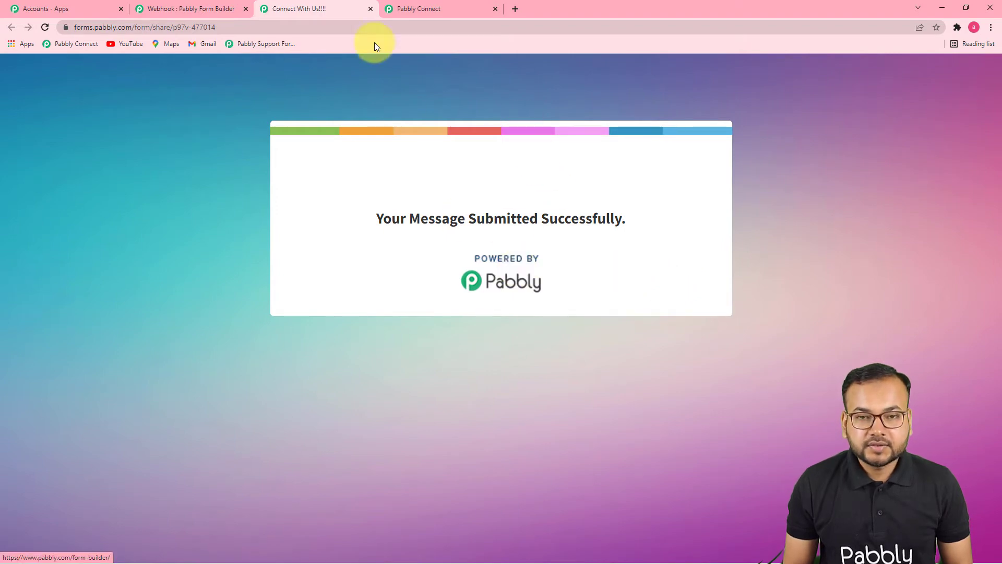
Return to the Pabbly Connect workflow and review the form fields captured in the trigger's webhook response.
{"action": "left_click", "coordinate": [409, 7]}
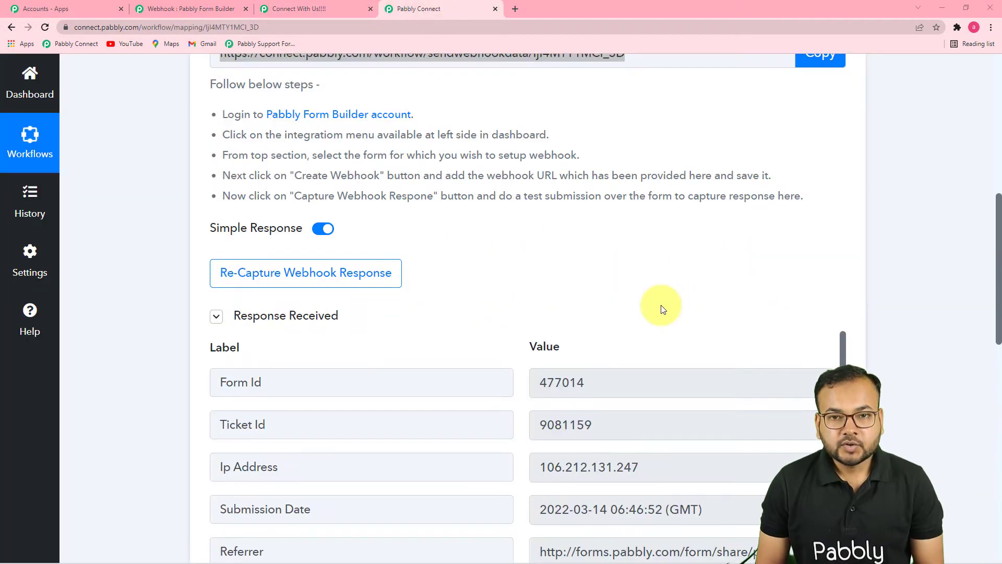
{"action": "scroll", "coordinate": [662, 309], "scroll_direction": "down", "scroll_amount": 3}
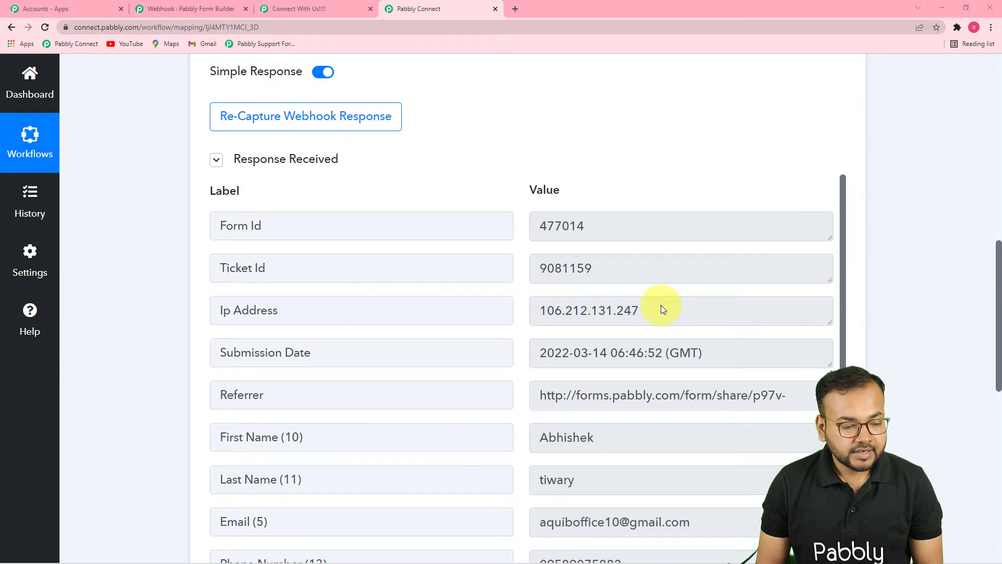
{"action": "scroll", "coordinate": [661, 309], "scroll_direction": "down", "scroll_amount": 2}
{"action": "scroll", "coordinate": [661, 309], "scroll_direction": "up", "scroll_amount": 1}
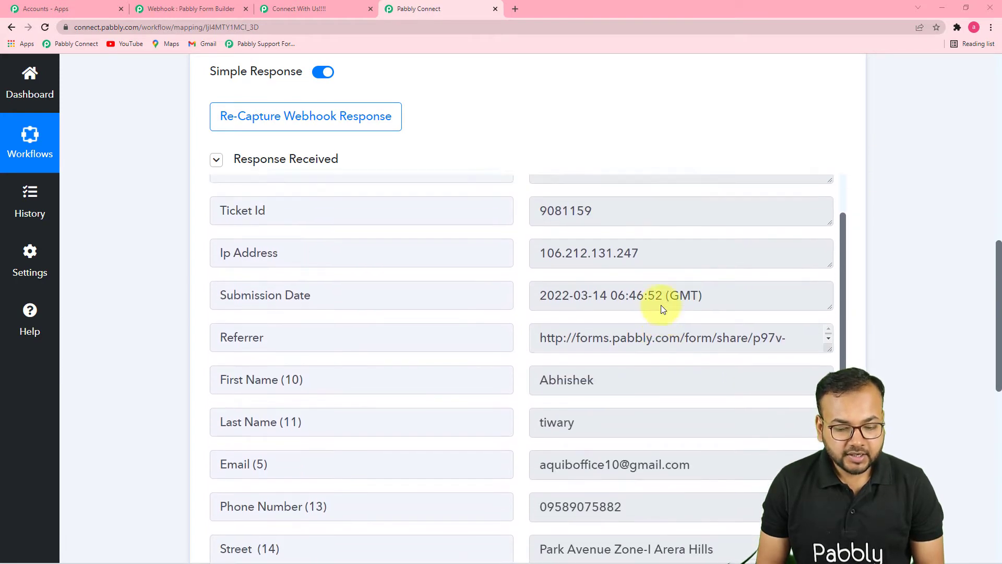
{"action": "scroll", "coordinate": [938, 231], "scroll_direction": "down", "scroll_amount": 2}
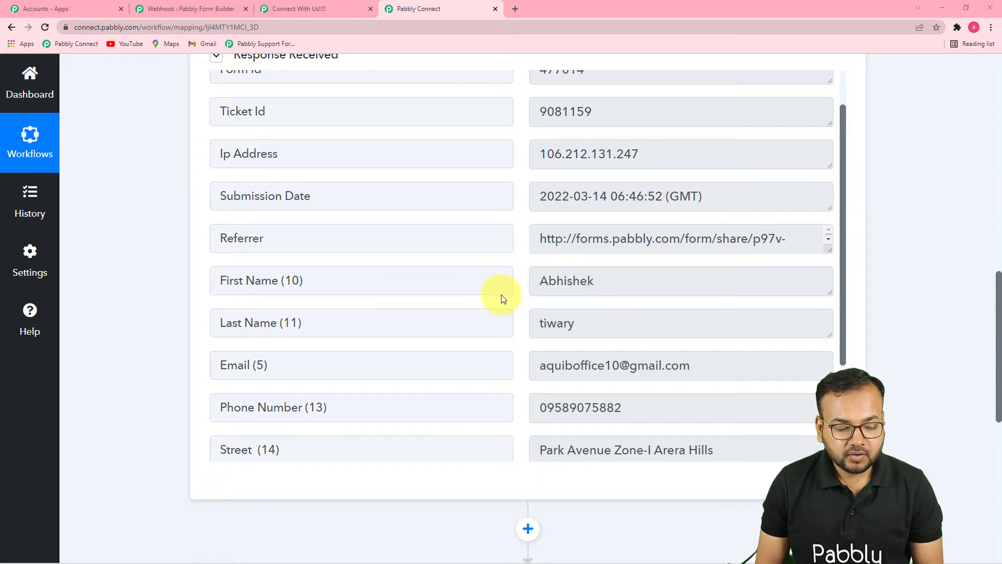
{"action": "scroll", "coordinate": [504, 298], "scroll_direction": "down", "scroll_amount": 3}
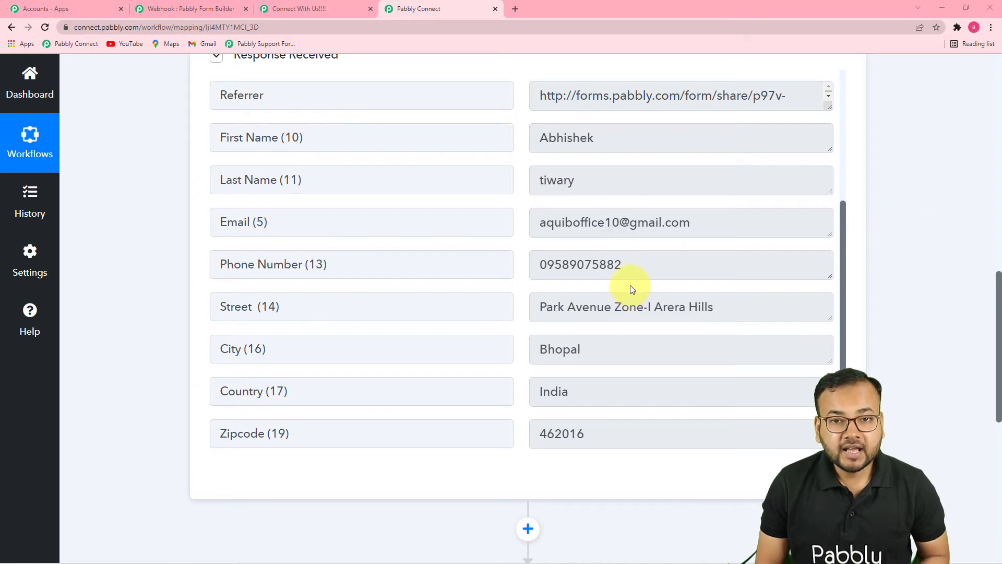
{"action": "scroll", "coordinate": [890, 288], "scroll_direction": "up", "scroll_amount": 7}
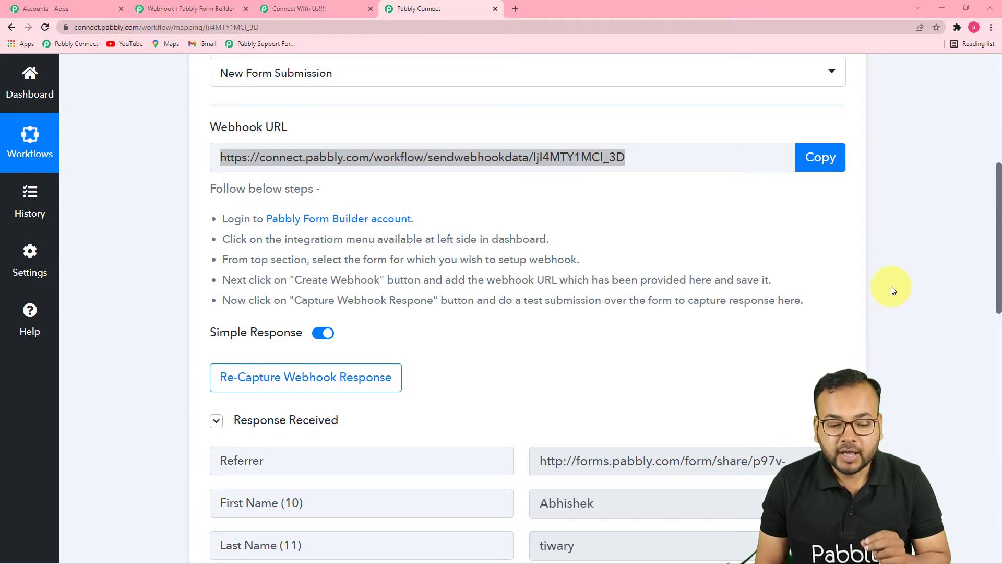
In the workflow's second step, search the apps for "tele" and choose Telegram Bot as the action app.
{"action": "scroll", "coordinate": [891, 286], "scroll_direction": "down", "scroll_amount": 12}
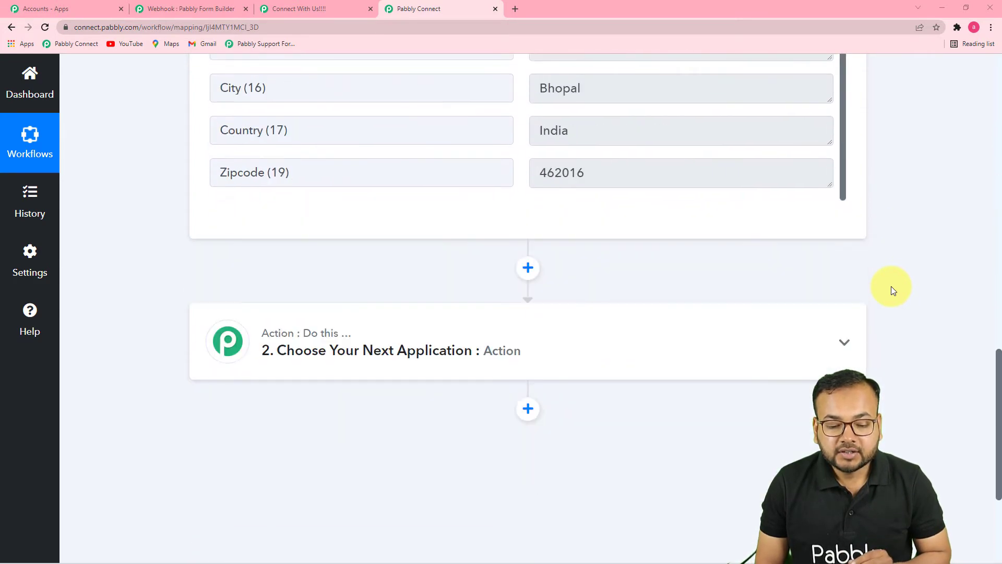
{"action": "scroll", "coordinate": [890, 286], "scroll_direction": "down", "scroll_amount": 4}
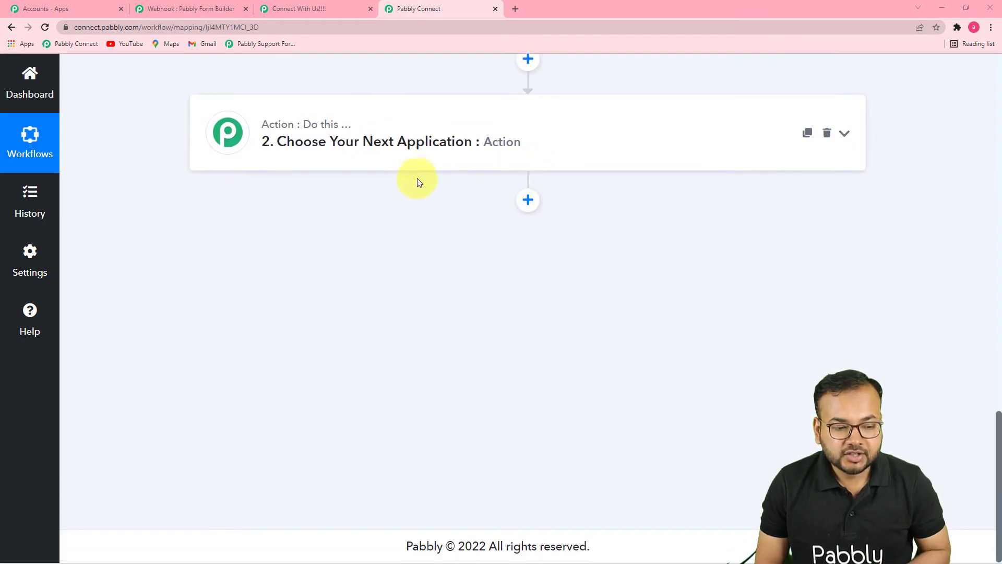
{"action": "left_click", "coordinate": [422, 149]}
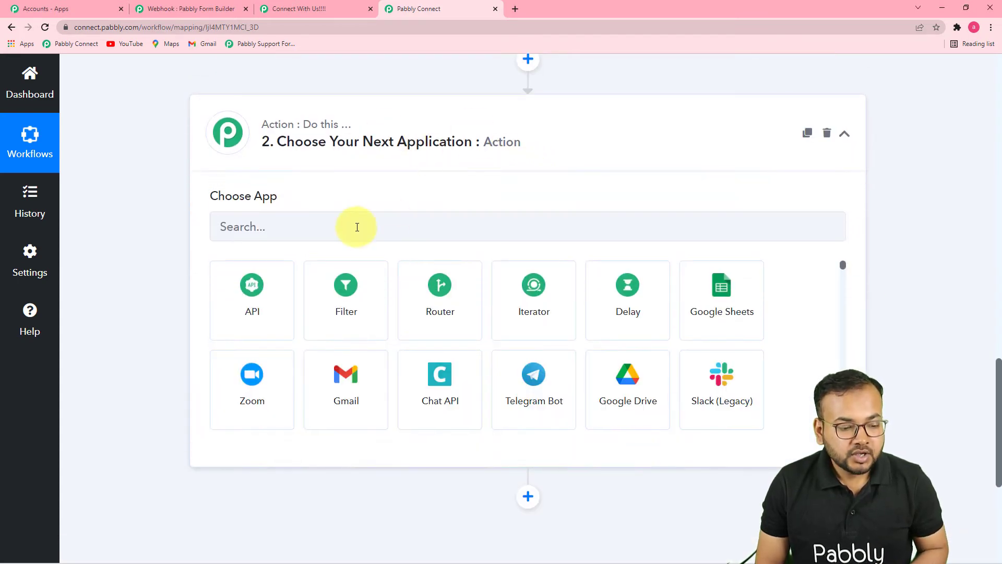
{"action": "scroll", "coordinate": [358, 226], "scroll_direction": "down", "scroll_amount": 2}
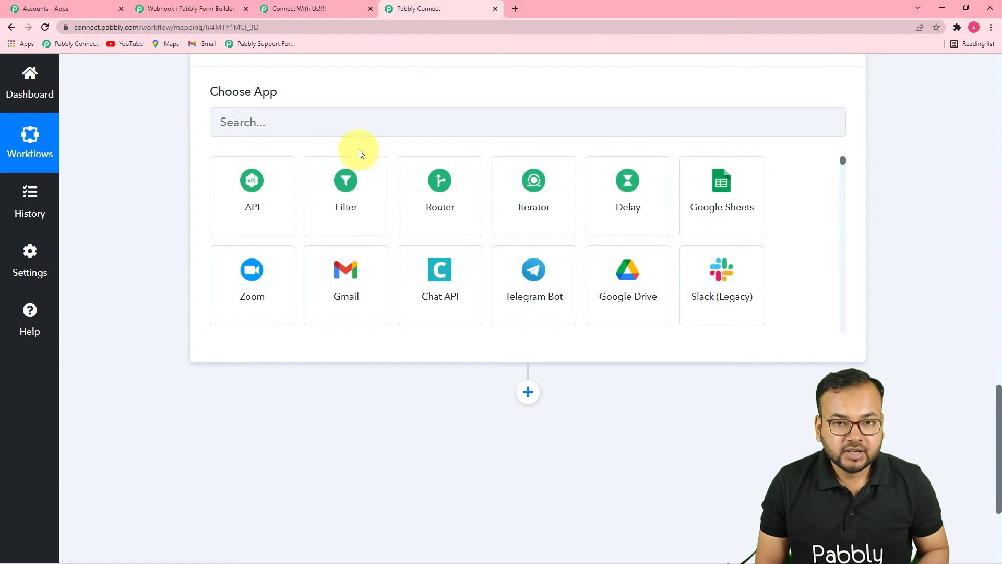
{"action": "left_click", "coordinate": [367, 131]}
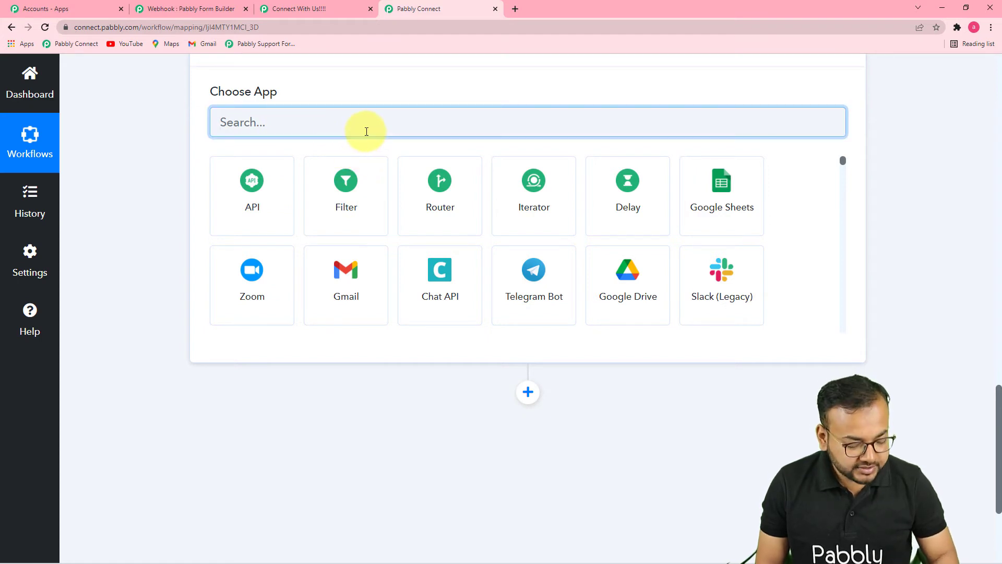
{"action": "type", "text": "tele"}
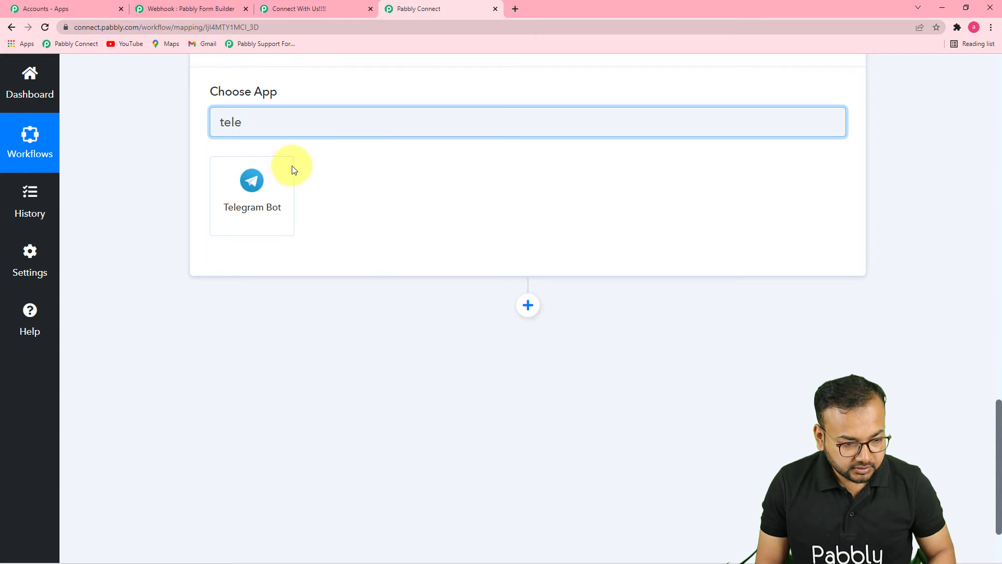
{"action": "left_click", "coordinate": [287, 169]}
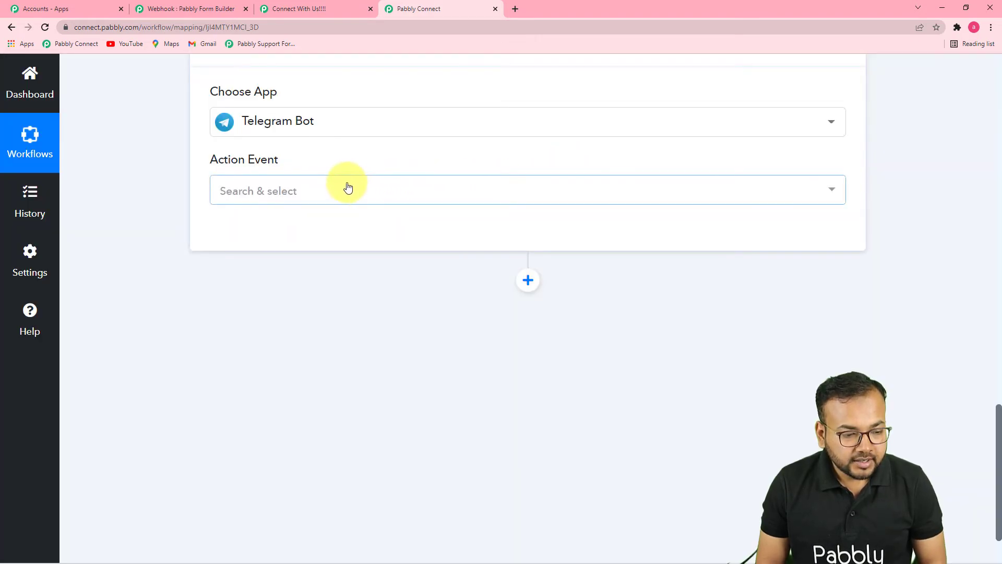
Set the action event to Send a Text Message or a Reply (HTML) and start adding a new Telegram Bot connection.
{"action": "left_click", "coordinate": [348, 188]}
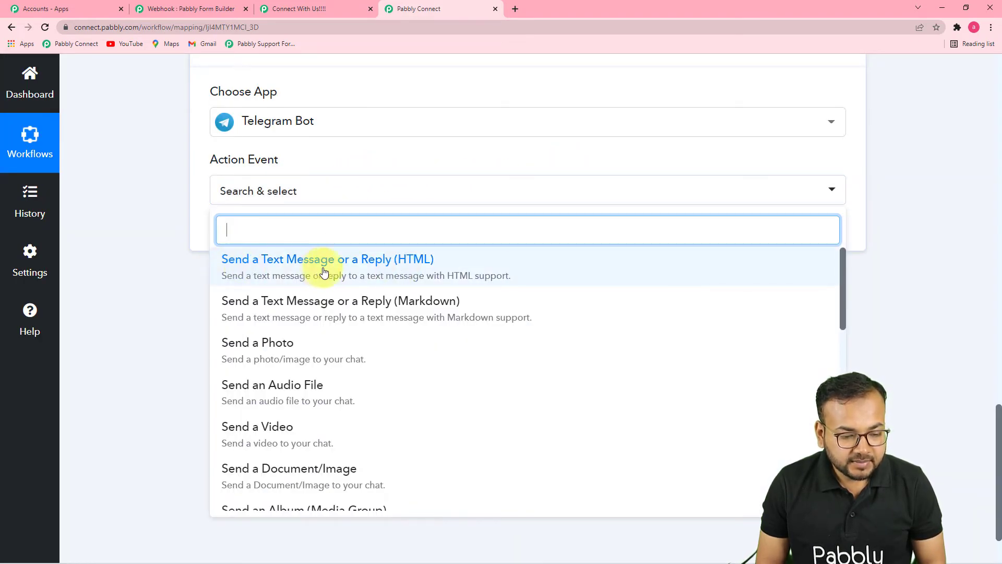
{"action": "left_click", "coordinate": [354, 267]}
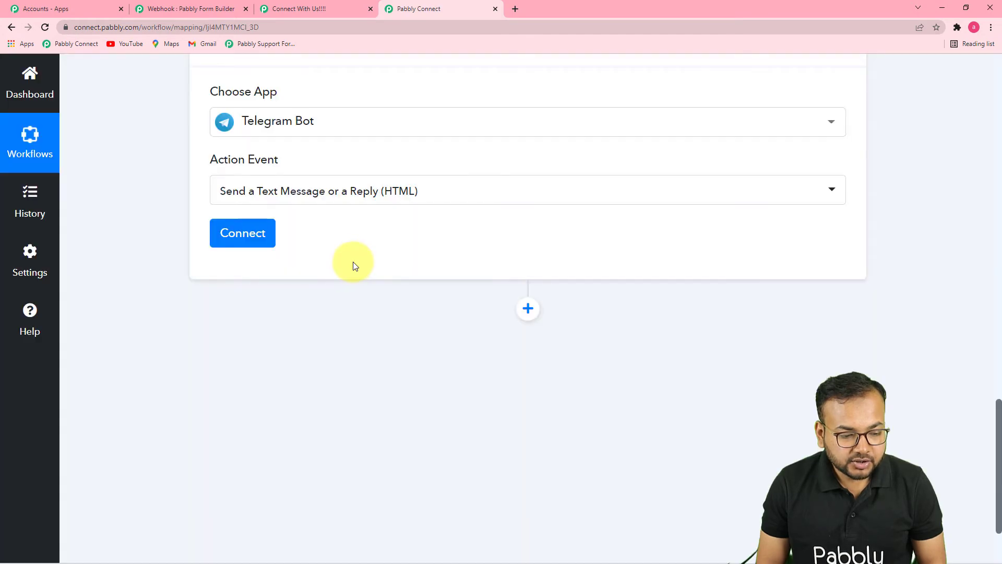
{"action": "left_click", "coordinate": [245, 242]}
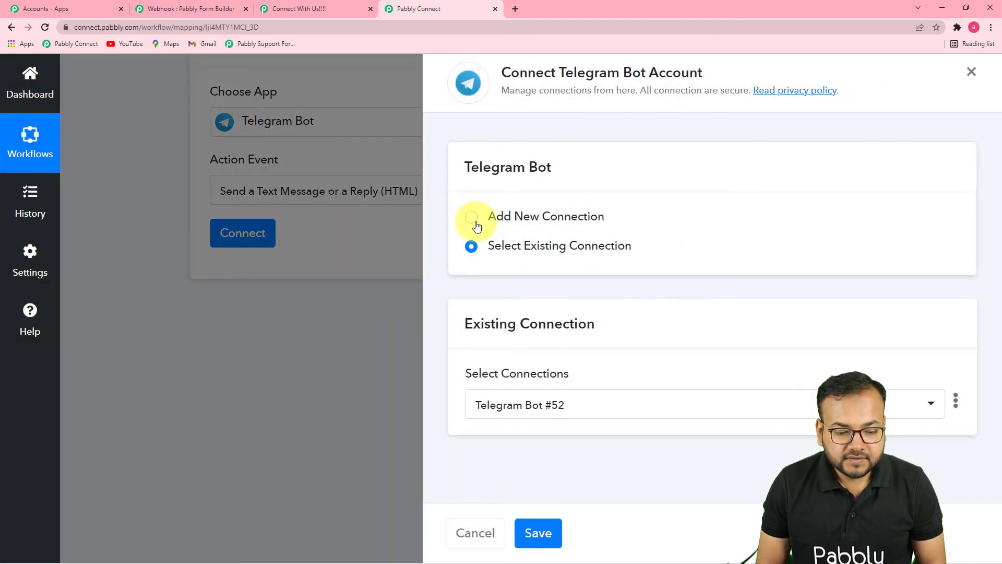
{"action": "left_click", "coordinate": [472, 217]}
{"action": "scroll", "coordinate": [498, 264], "scroll_direction": "down", "scroll_amount": 3}
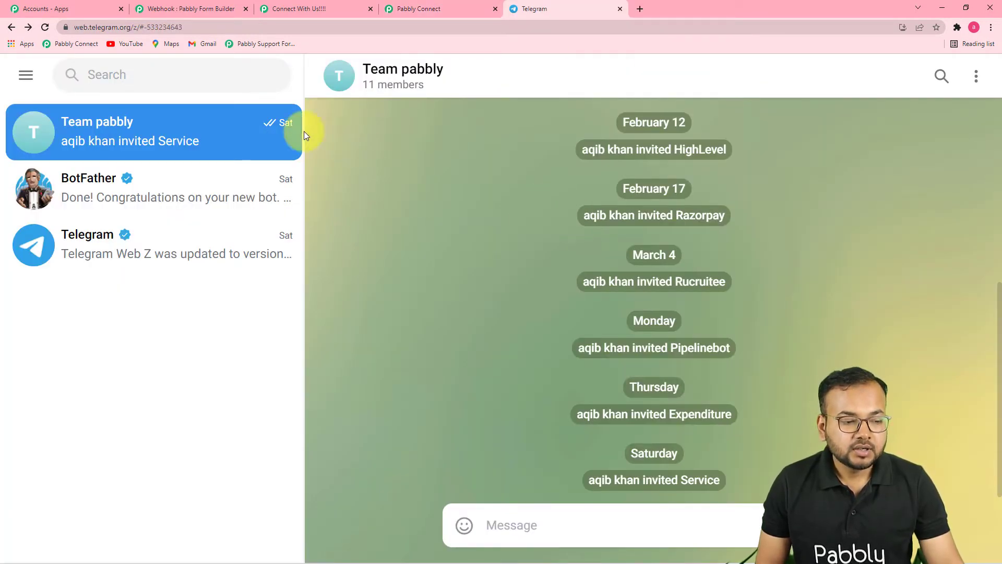
Find the BotFather chat in Telegram by searching for "bot" and request a new bot with the /newbot command.
{"action": "left_click", "coordinate": [123, 81]}
{"action": "type", "text": "bo"}
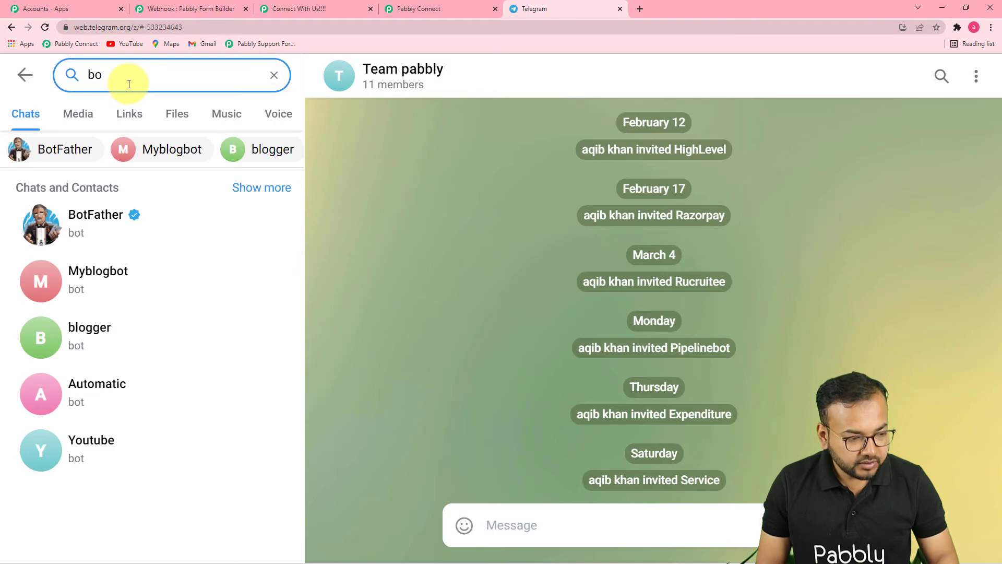
{"action": "type", "text": "t"}
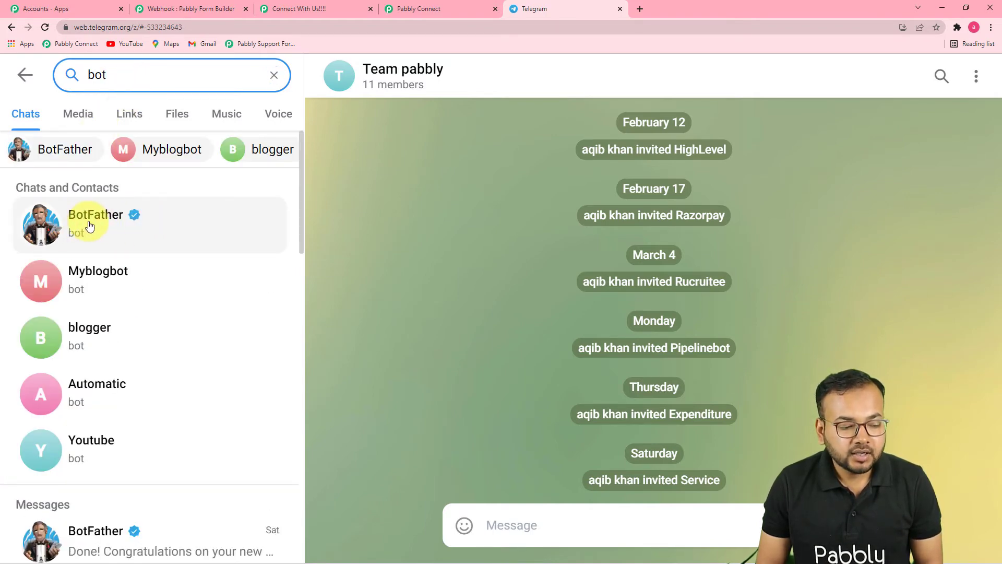
{"action": "left_click", "coordinate": [90, 225]}
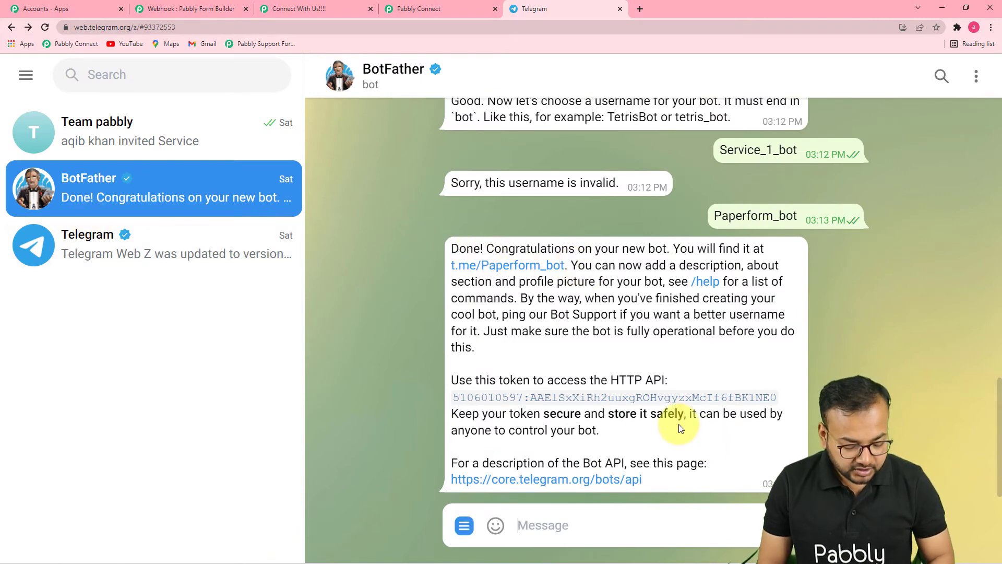
{"action": "type", "text": "/"}
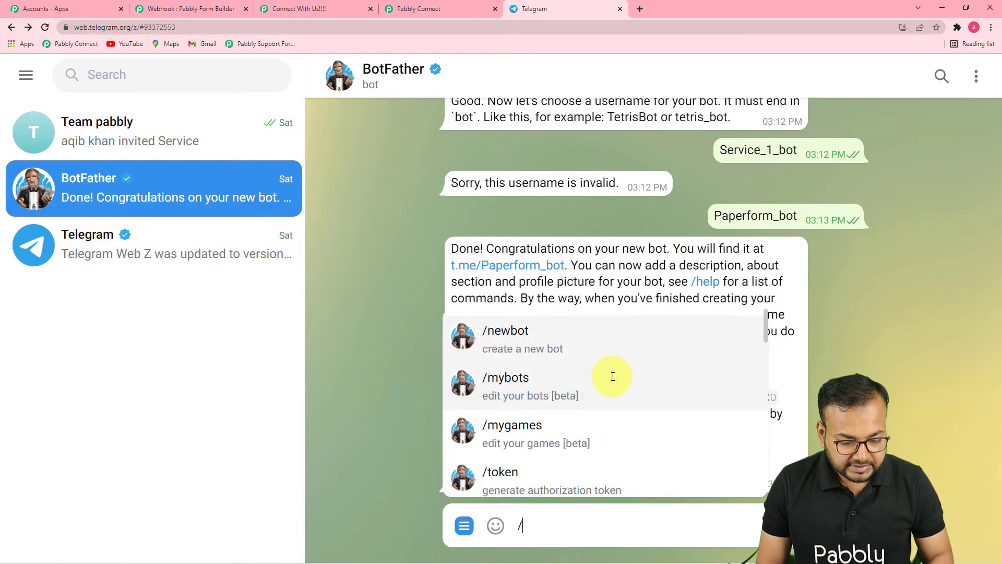
{"action": "type", "text": "n"}
{"action": "left_click", "coordinate": [464, 336]}
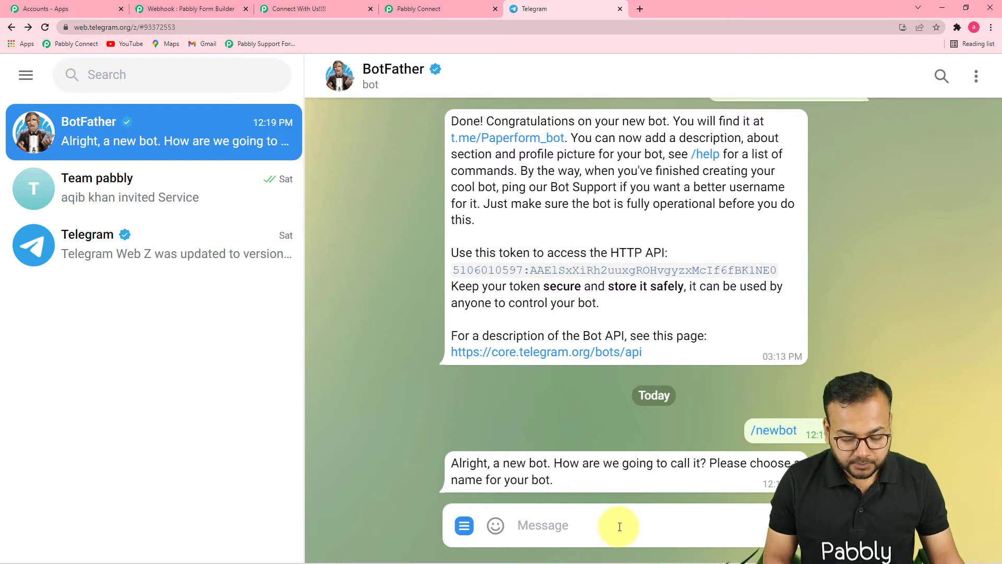
Answer BotFather's request for a bot name with "Leads".
{"action": "type", "text": "Led"}
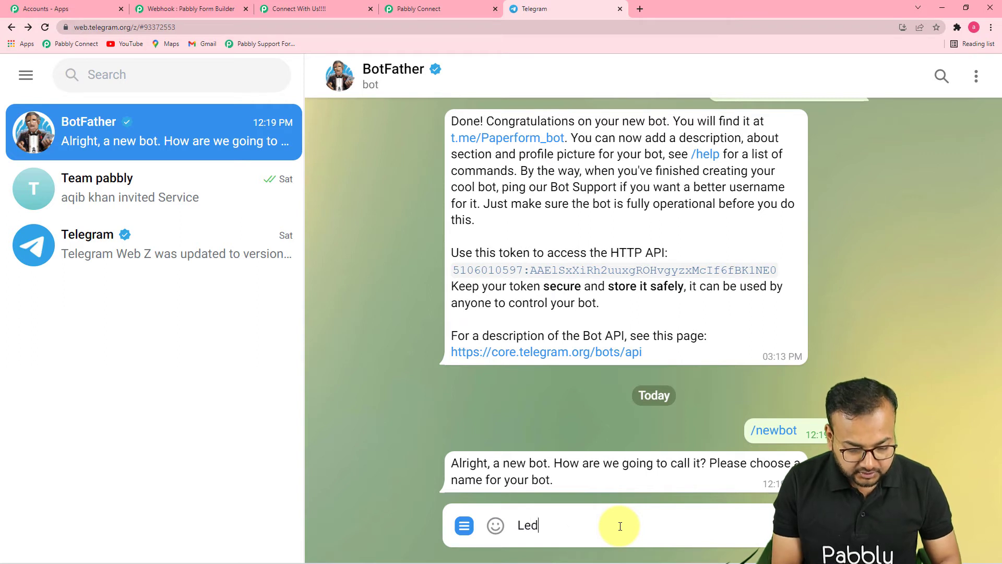
{"action": "key", "text": "BackSpace"}
{"action": "type", "text": "a"}
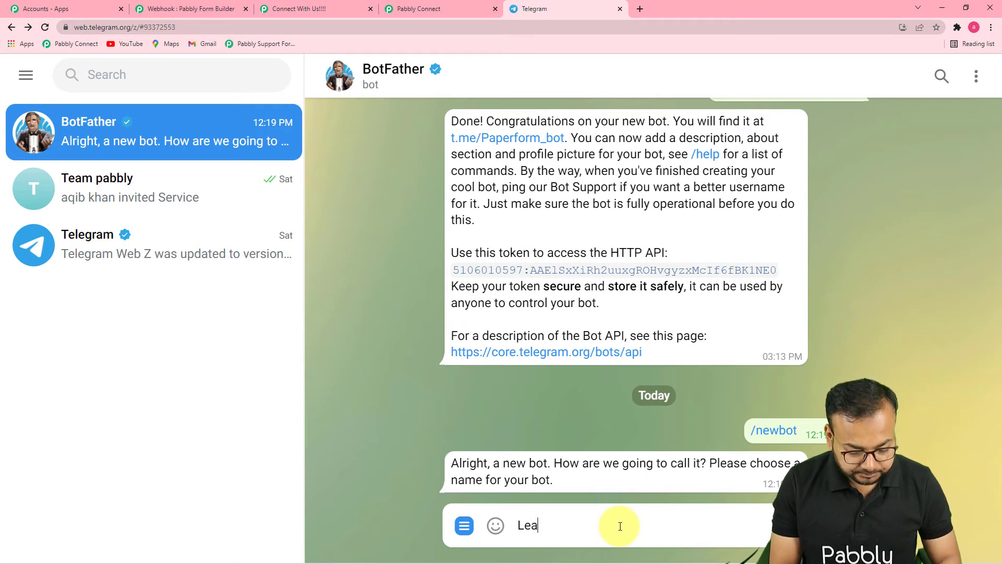
{"action": "type", "text": "ds"}
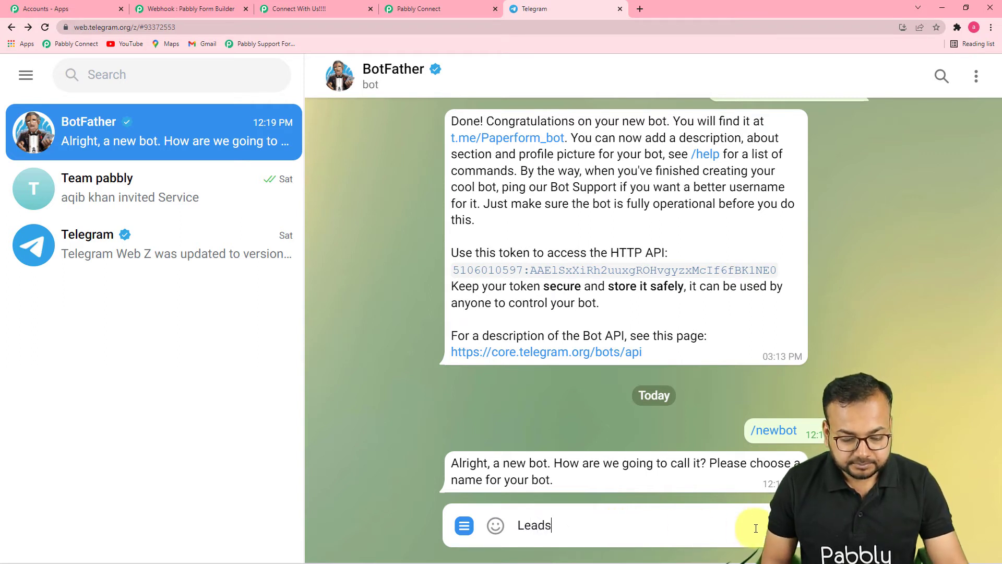
{"action": "mouse_move", "coordinate": [785, 525]}
{"action": "key", "text": "Return"}
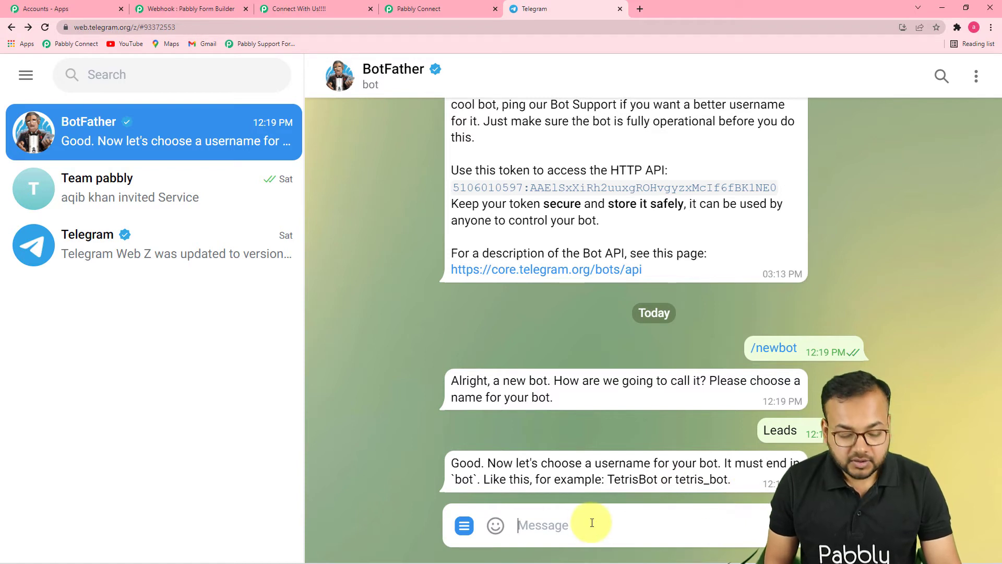
Give BotFather the username Lead_1_bot for the new bot.
{"action": "type", "text": "Lea"}
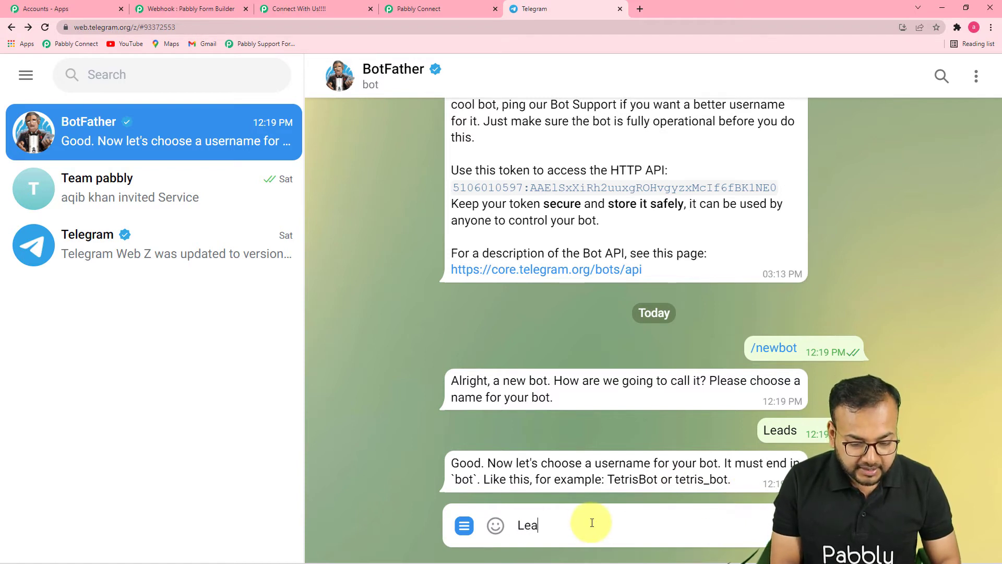
{"action": "type", "text": "d_1_bot"}
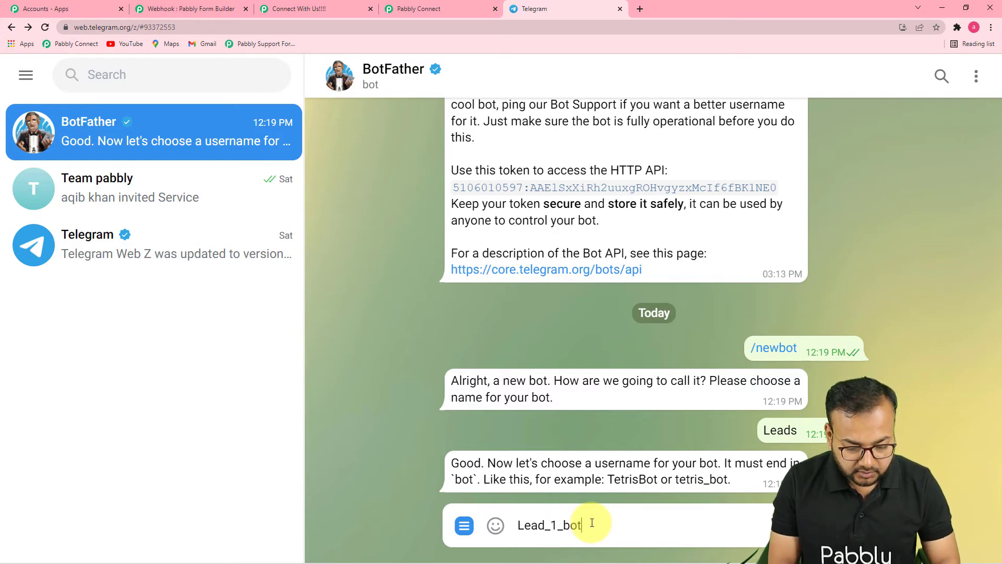
{"action": "key", "text": "Return"}
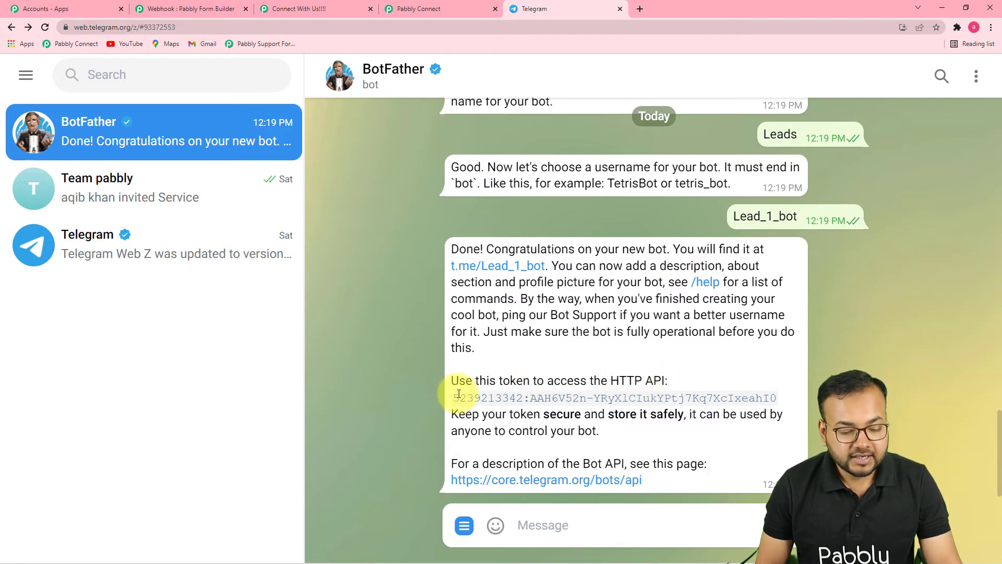
Copy the new bot's HTTP API token into the Token field of the Telegram Bot connection in Pabbly Connect and save the connection.
{"action": "left_click_drag", "start_coordinate": [455, 398], "coordinate": [772, 400]}
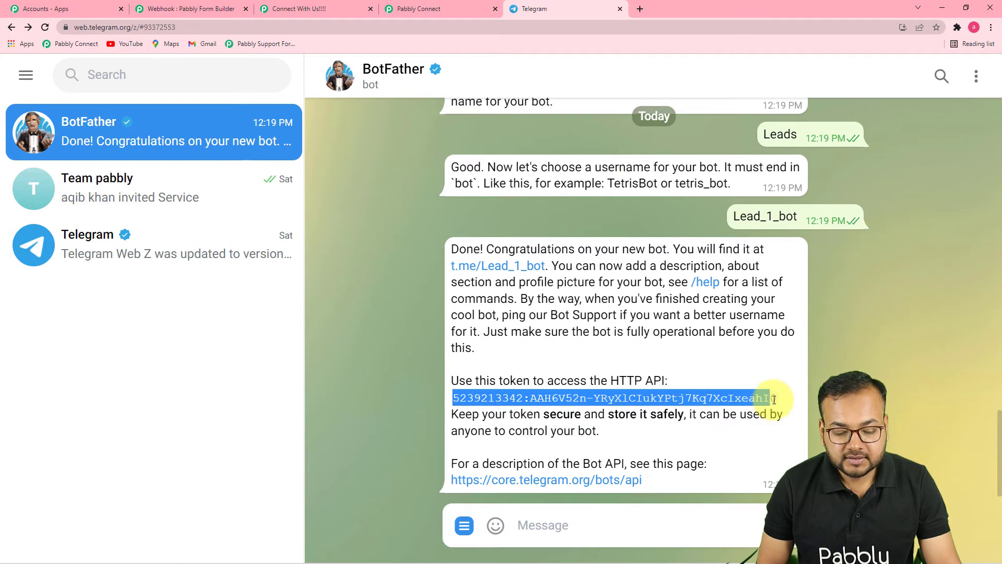
{"action": "right_click", "coordinate": [726, 394]}
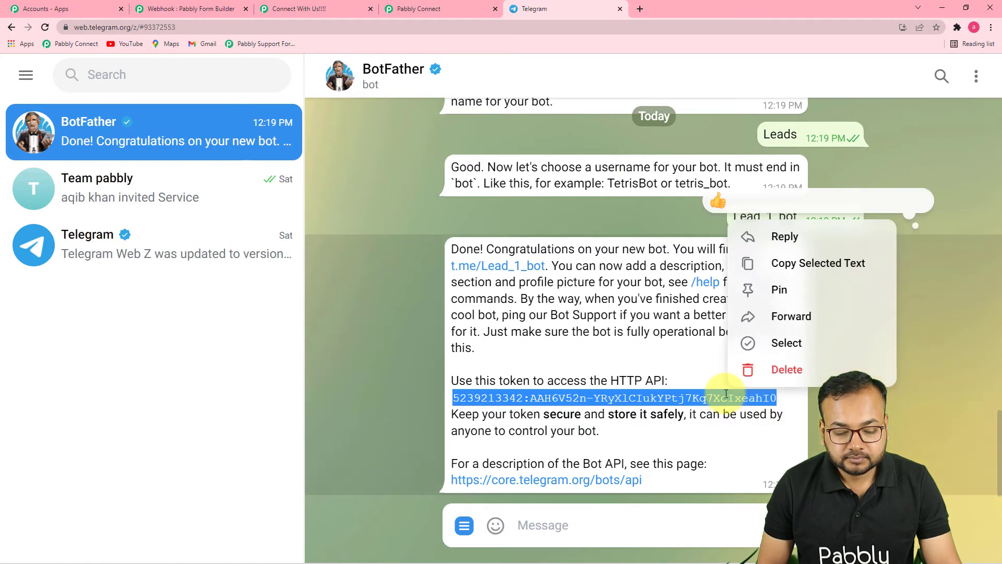
{"action": "left_click", "coordinate": [780, 262]}
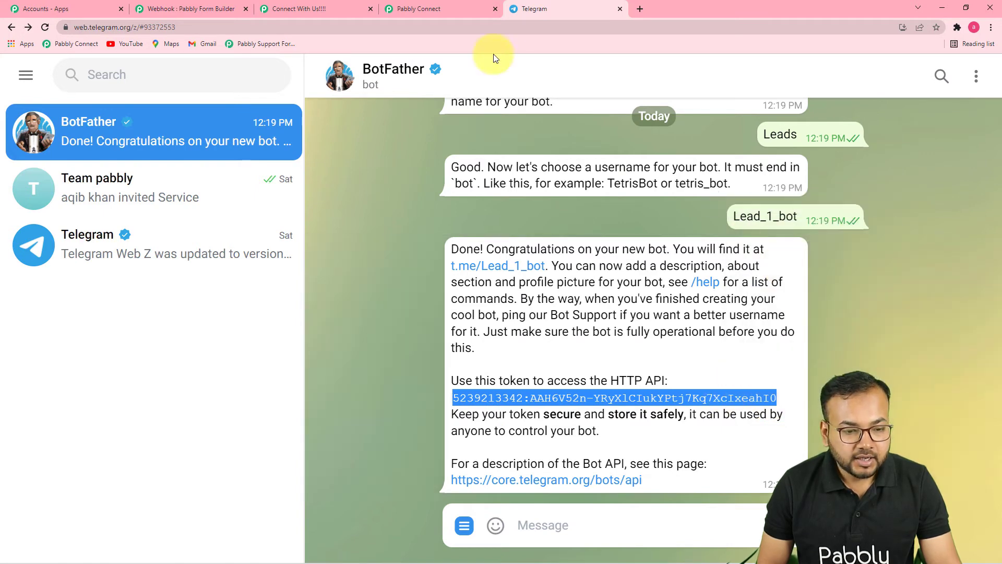
{"action": "left_click", "coordinate": [438, 8]}
{"action": "right_click", "coordinate": [519, 252]}
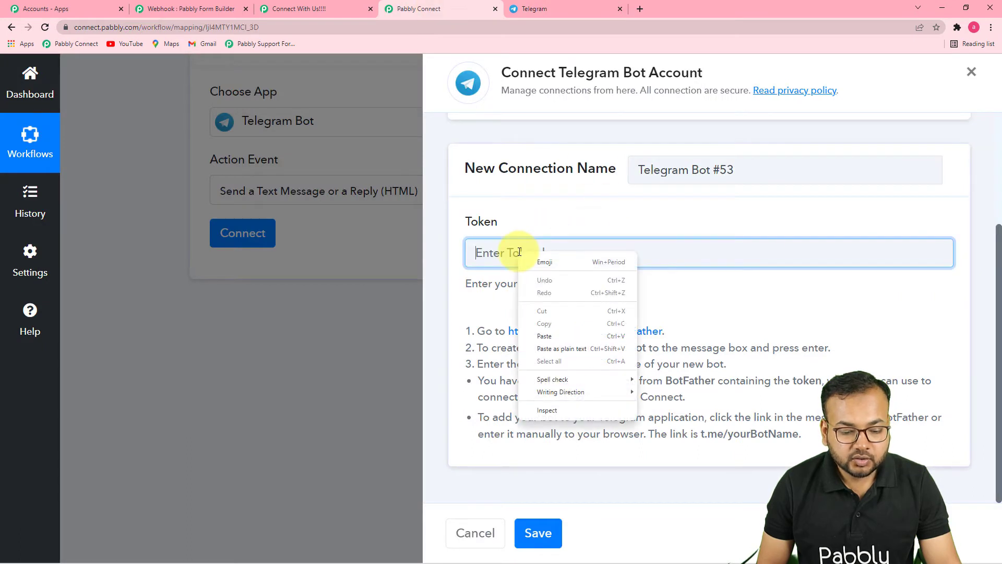
{"action": "left_click", "coordinate": [545, 336]}
{"action": "left_click", "coordinate": [530, 535]}
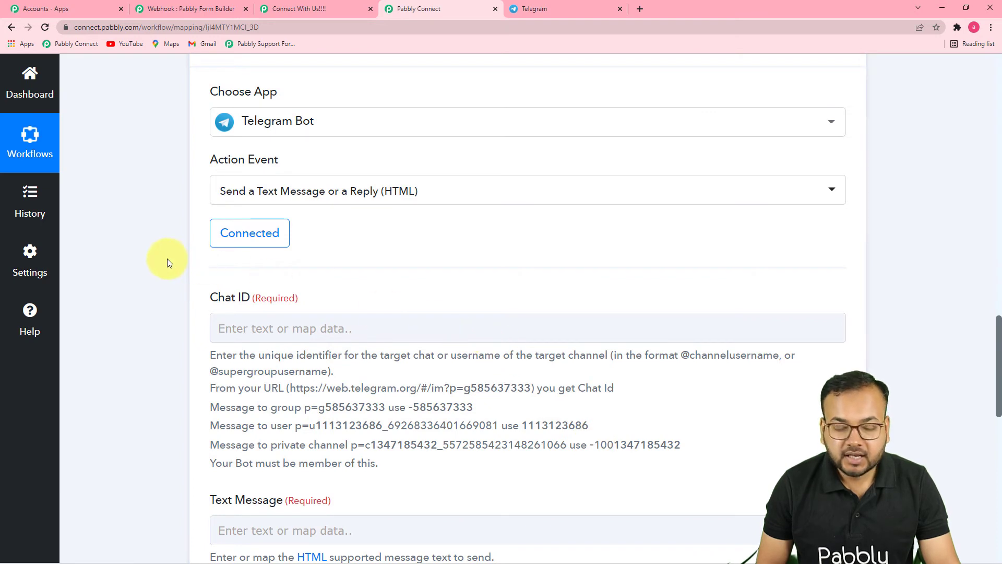
Return to Telegram, open the new Leads bot through its t.me/Lead_1_bot link, and add it to the Team pabbly group.
{"action": "scroll", "coordinate": [167, 258], "scroll_direction": "down", "scroll_amount": 2}
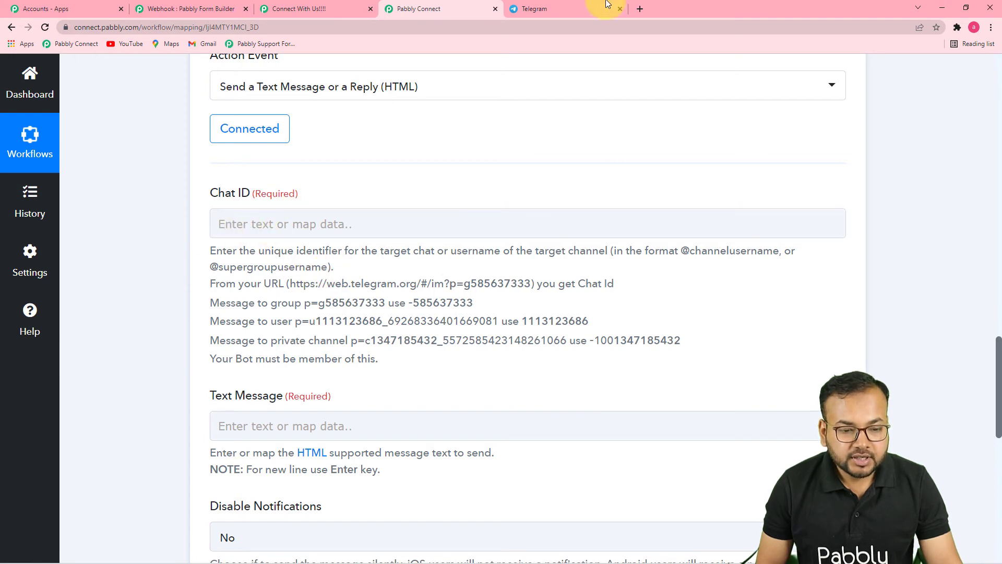
{"action": "left_click", "coordinate": [605, 6]}
{"action": "left_click", "coordinate": [478, 265]}
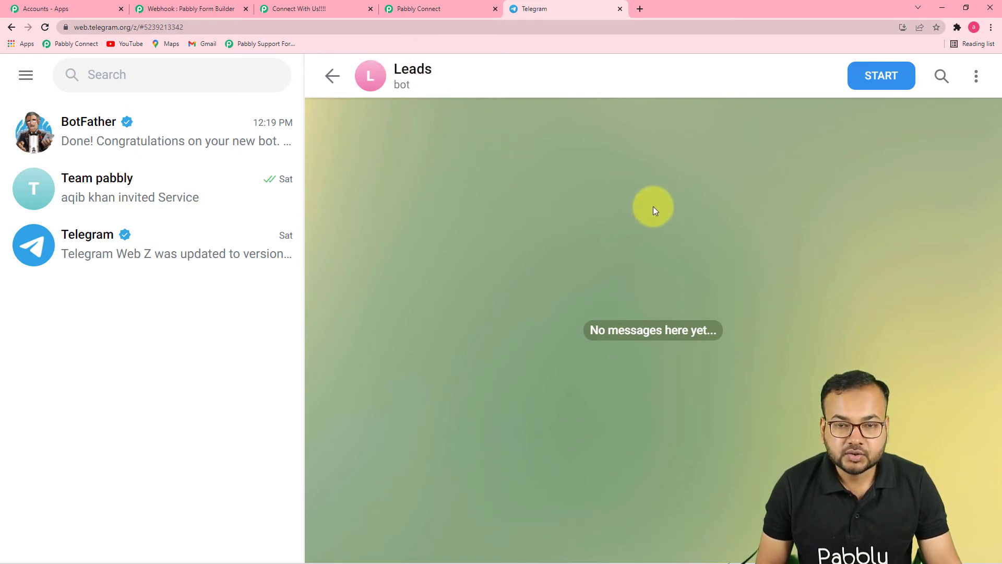
{"action": "left_click", "coordinate": [135, 195]}
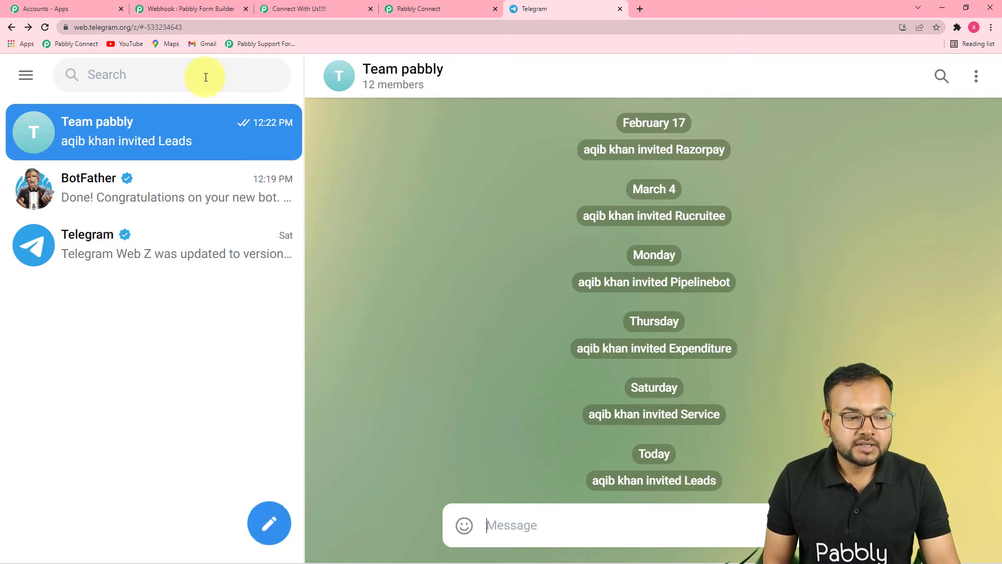
Copy the Team pabbly group's chat ID, including the minus sign, from its web address into the workflow action's Chat ID field.
{"action": "left_click", "coordinate": [144, 29]}
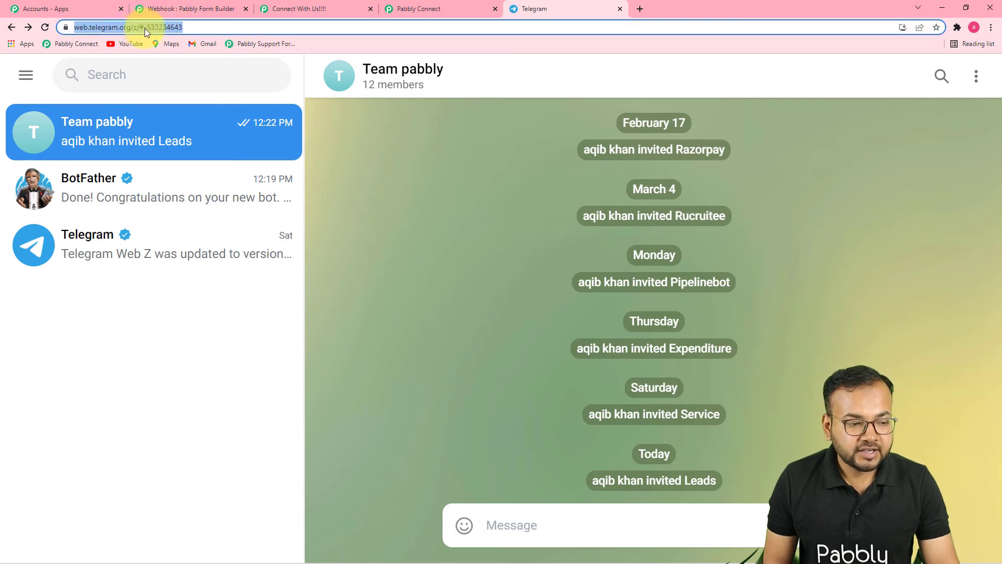
{"action": "left_click", "coordinate": [166, 28]}
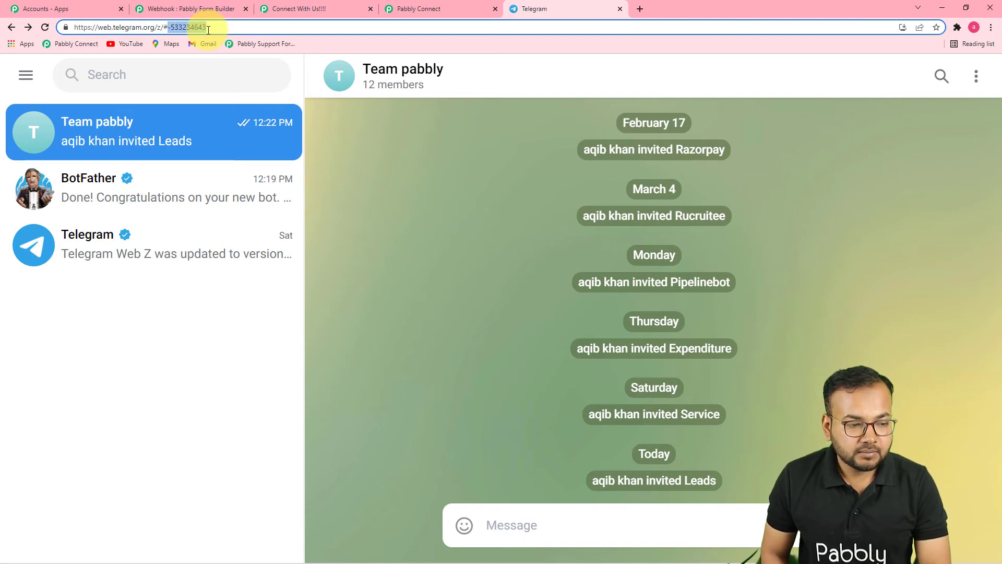
{"action": "right_click", "coordinate": [186, 27]}
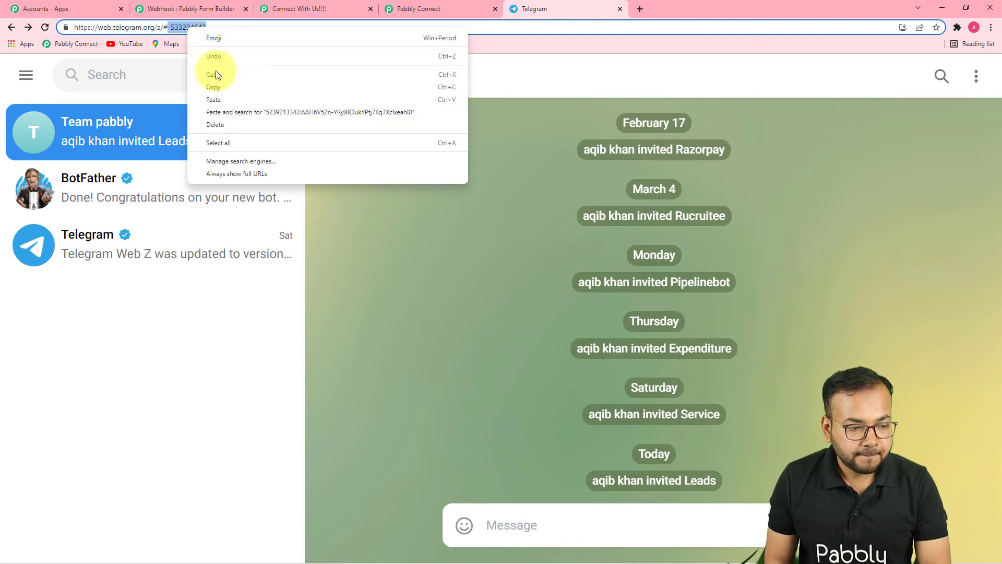
{"action": "left_click", "coordinate": [218, 87]}
{"action": "left_click", "coordinate": [417, 8]}
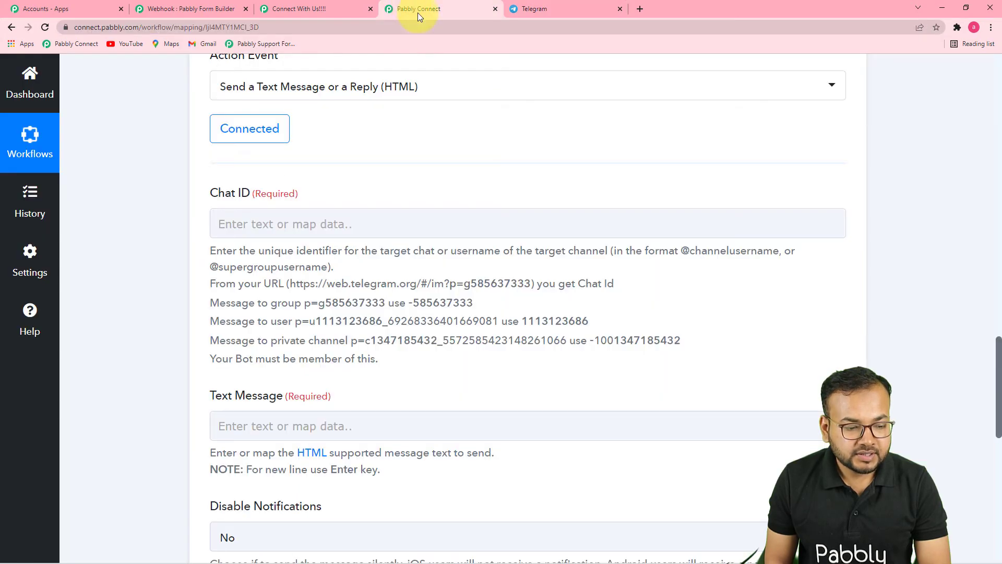
{"action": "right_click", "coordinate": [238, 224]}
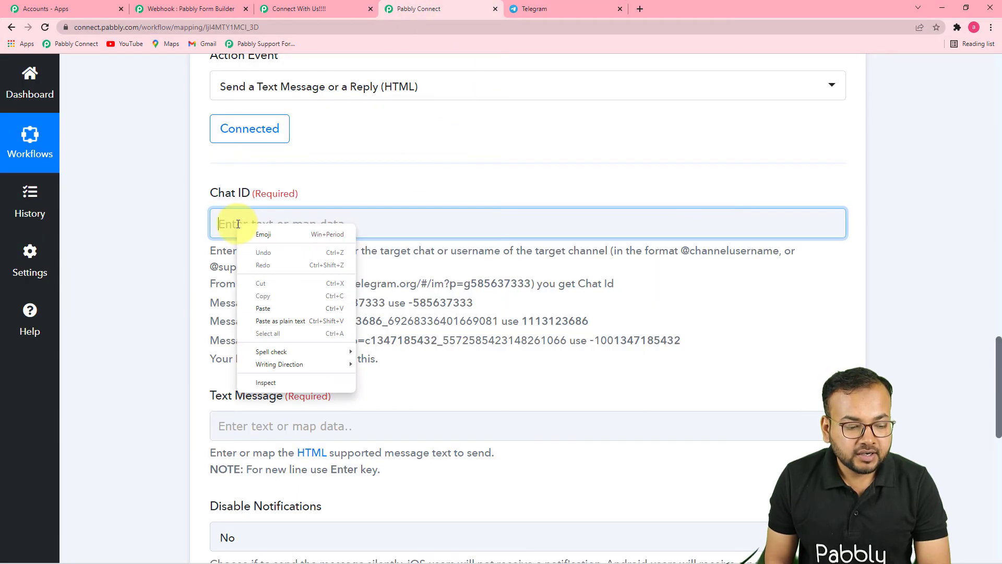
{"action": "left_click", "coordinate": [265, 308]}
{"action": "left_click", "coordinate": [165, 284]}
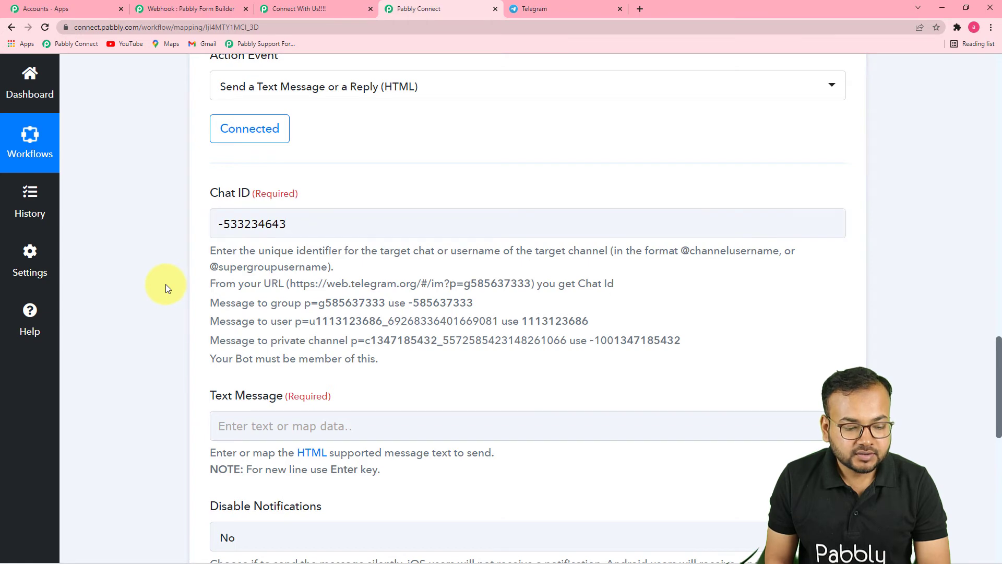
Write the text message "Hello Team, We have captured a new lead from our contact form." with Name, Email, Contact and Adress lines and "thanks and regards.".
{"action": "scroll", "coordinate": [165, 284], "scroll_direction": "down", "scroll_amount": 5}
{"action": "left_click", "coordinate": [219, 166]}
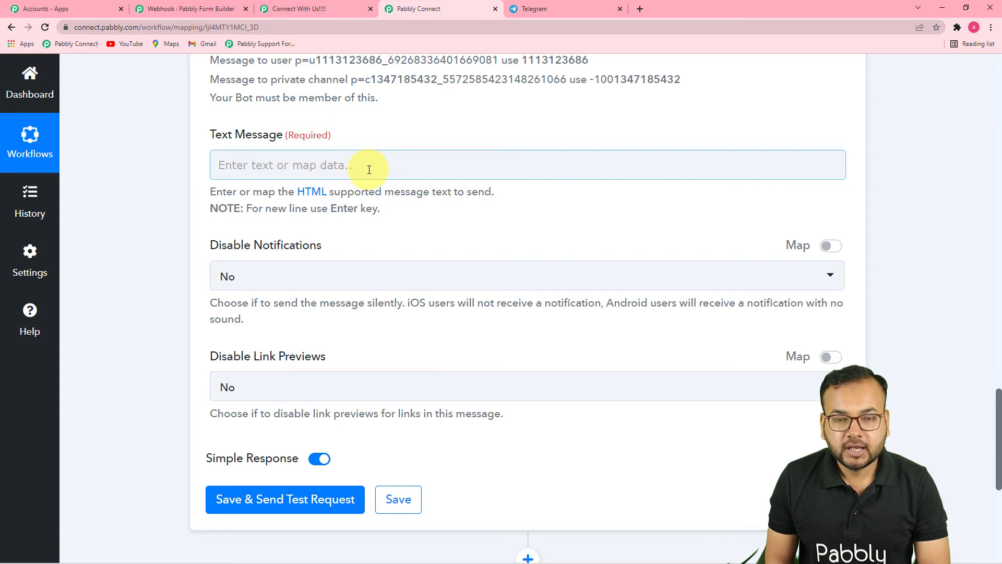
{"action": "left_click", "coordinate": [395, 190]}
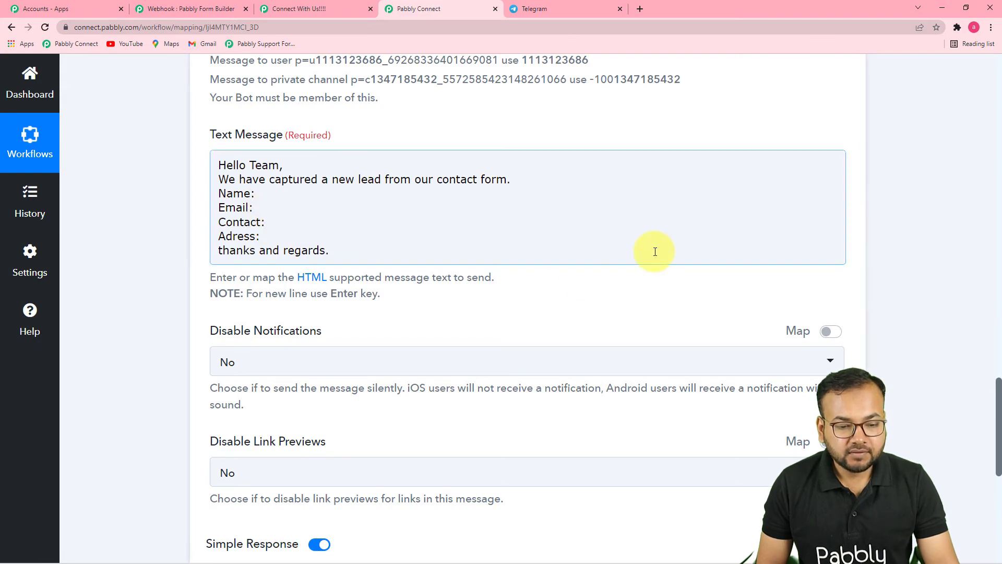
Check the captured form fields and map First Name (10) from the Pabbly Form Builder submission after "Name:" in the text message.
{"action": "scroll", "coordinate": [658, 293], "scroll_direction": "up", "scroll_amount": 15}
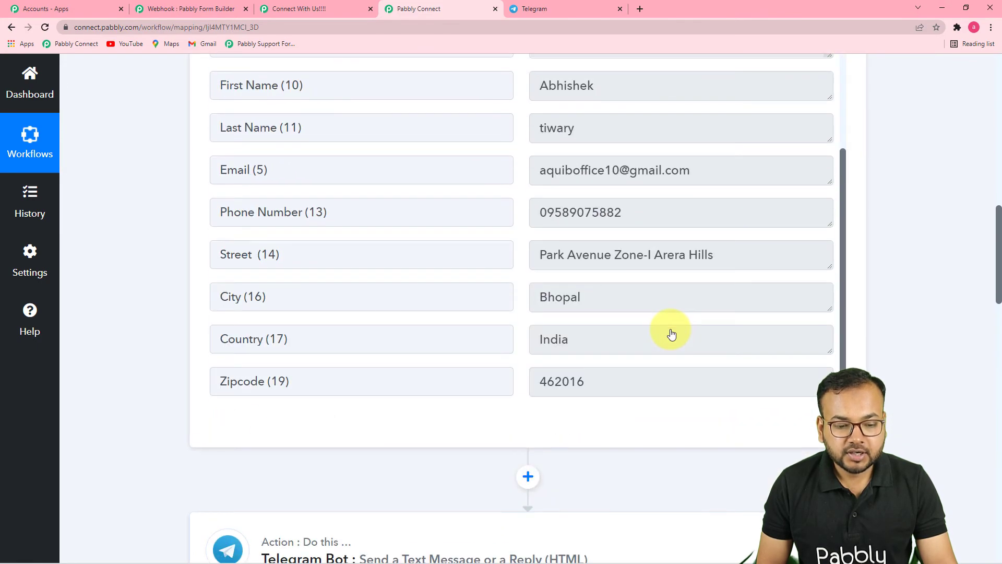
{"action": "scroll", "coordinate": [672, 334], "scroll_direction": "up", "scroll_amount": 4}
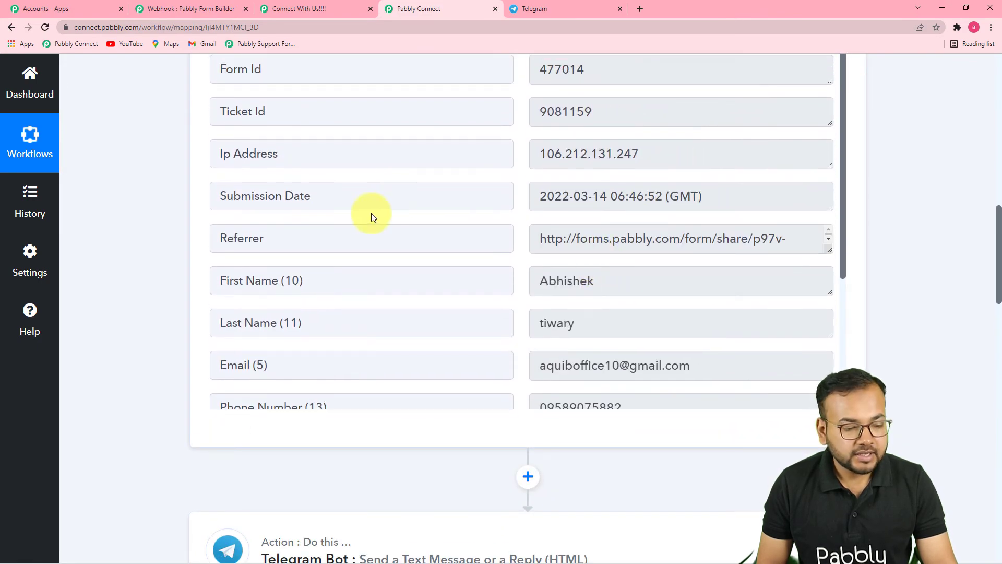
{"action": "scroll", "coordinate": [371, 217], "scroll_direction": "down", "scroll_amount": 4}
{"action": "scroll", "coordinate": [157, 274], "scroll_direction": "down", "scroll_amount": 8}
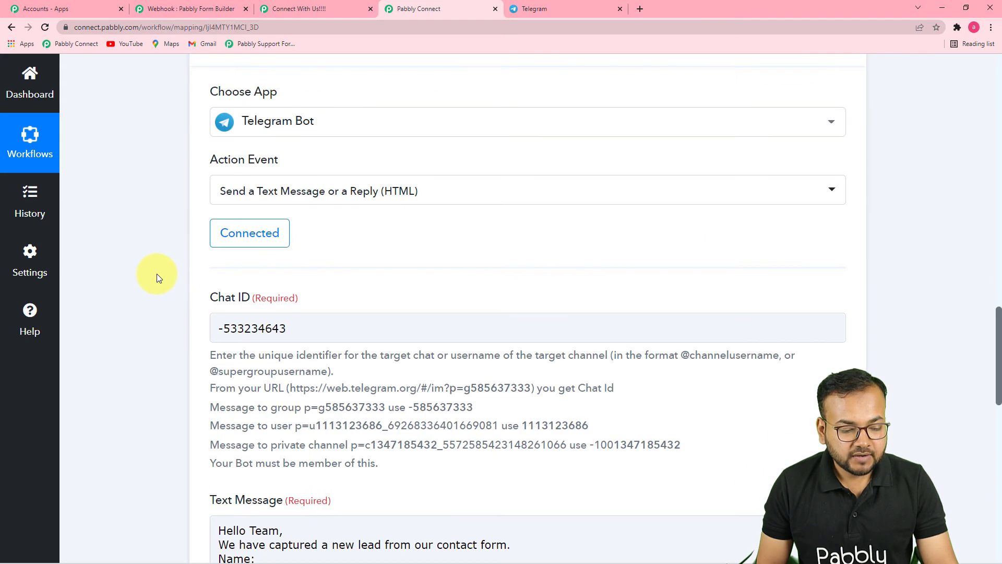
{"action": "scroll", "coordinate": [156, 273], "scroll_direction": "down", "scroll_amount": 9}
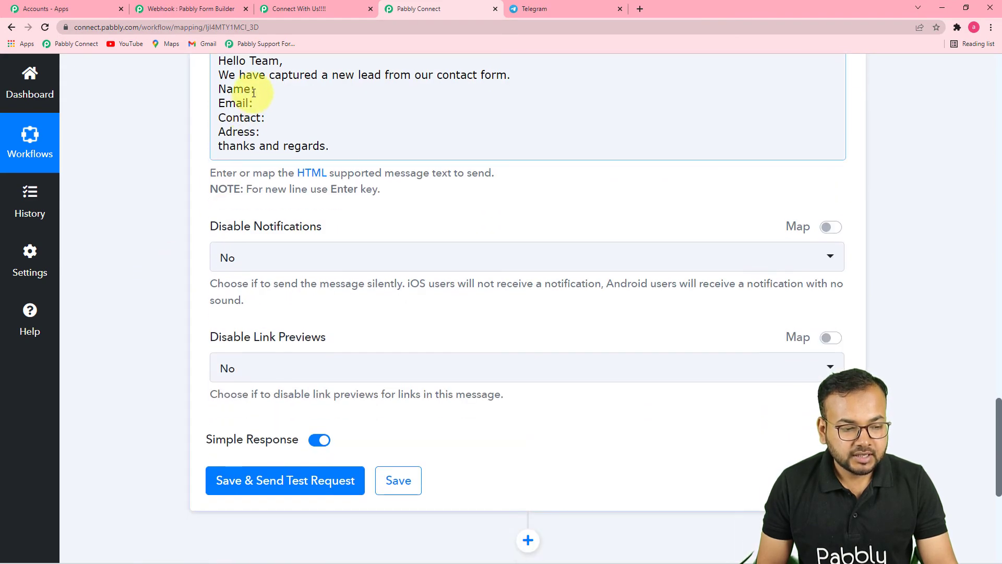
{"action": "left_click", "coordinate": [254, 92]}
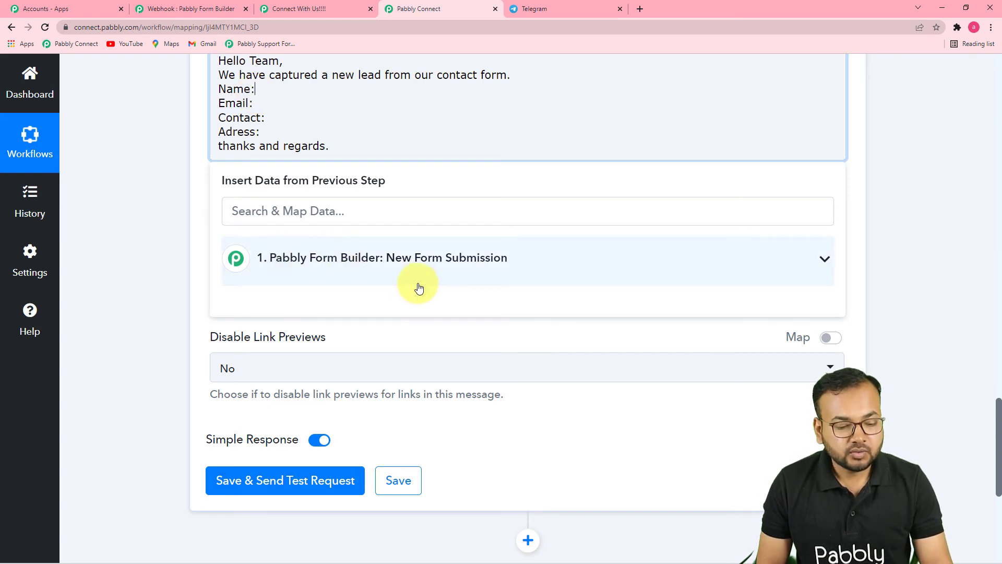
{"action": "left_click", "coordinate": [381, 265]}
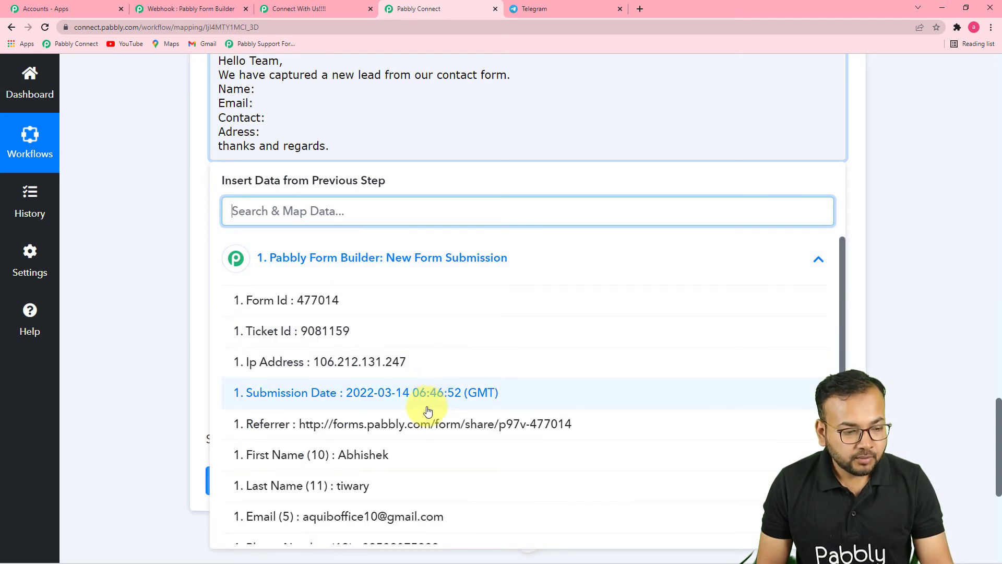
{"action": "left_click", "coordinate": [398, 456]}
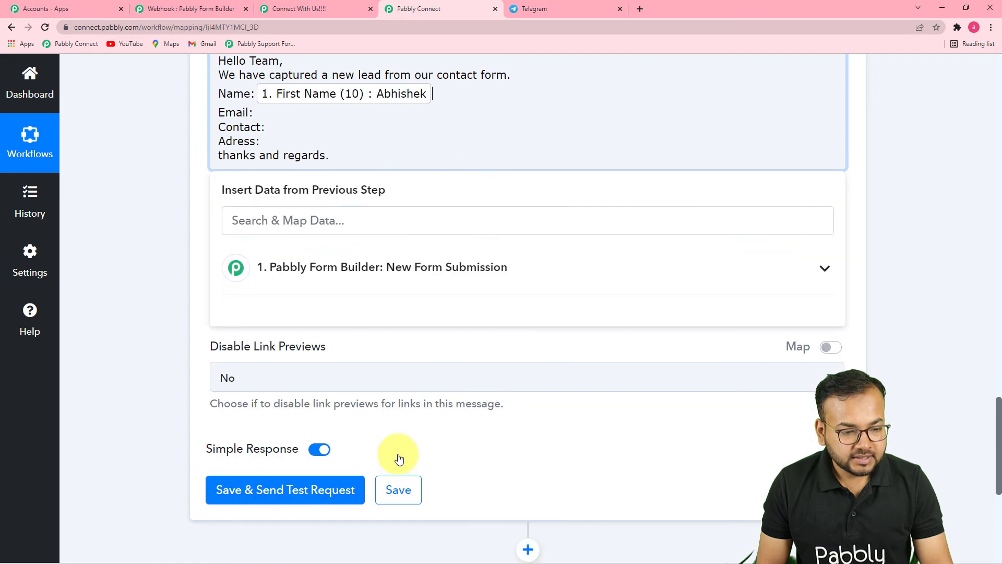
Map Last Name (11) after the first name and Email (5) after "Email:" in the text message.
{"action": "left_click", "coordinate": [411, 277]}
{"action": "left_click", "coordinate": [386, 495]}
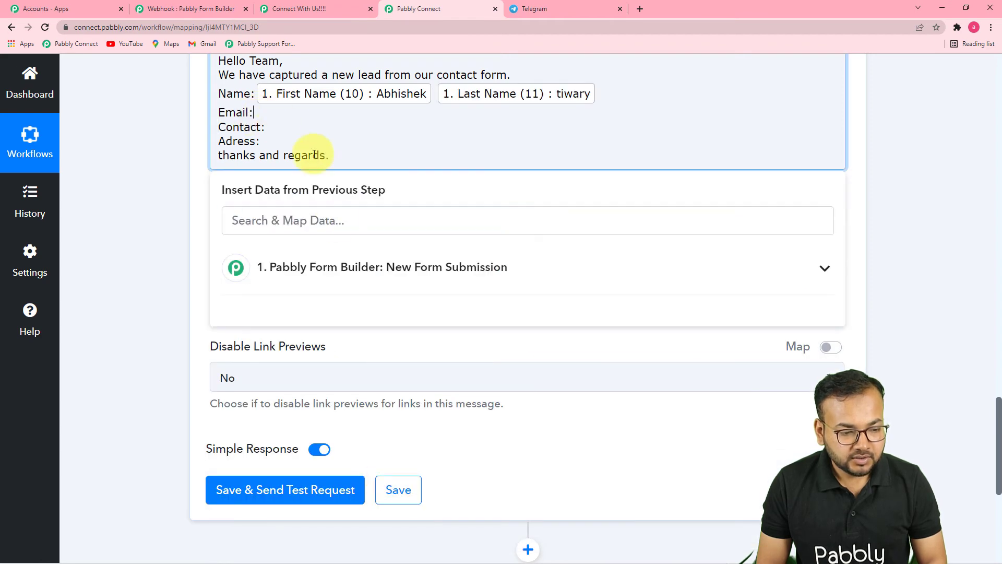
{"action": "left_click", "coordinate": [313, 268]}
{"action": "scroll", "coordinate": [418, 453], "scroll_direction": "down", "scroll_amount": 1}
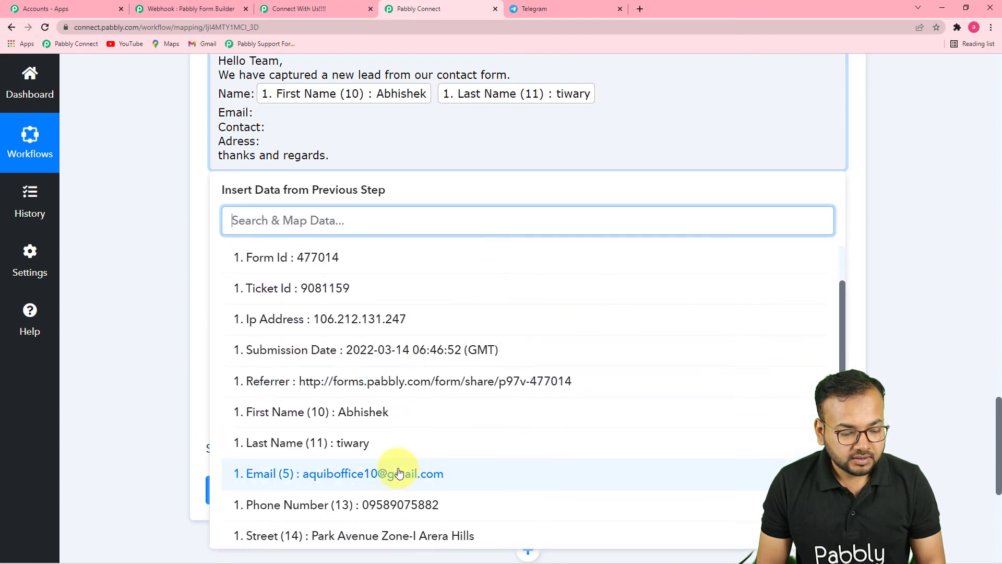
{"action": "left_click", "coordinate": [394, 472]}
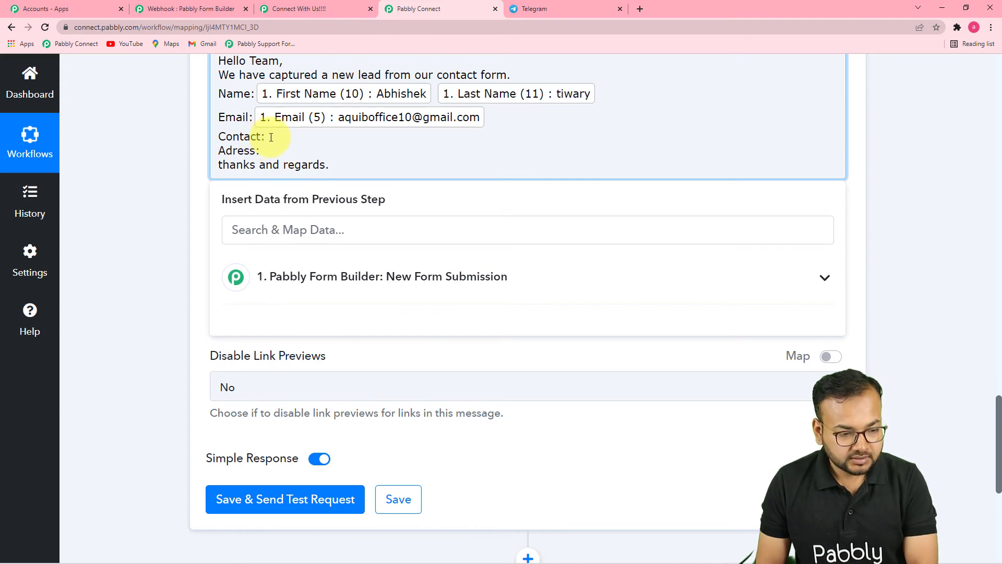
Map Phone Number (13) after "Contact:" and Street (14) after "Adress:" in the text message.
{"action": "left_click", "coordinate": [286, 276]}
{"action": "scroll", "coordinate": [385, 465], "scroll_direction": "down", "scroll_amount": 3}
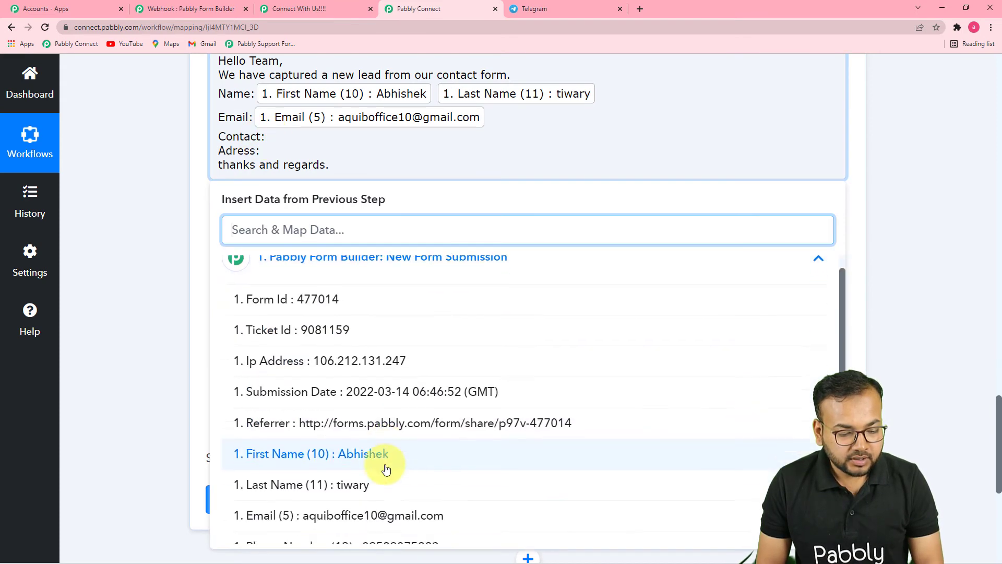
{"action": "left_click", "coordinate": [391, 408]}
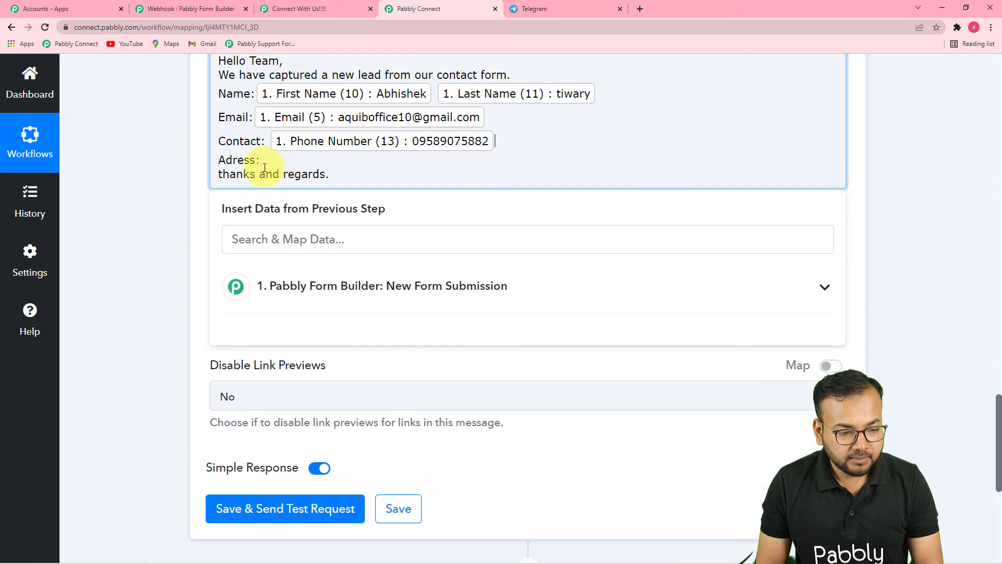
{"action": "left_click", "coordinate": [261, 289]}
{"action": "scroll", "coordinate": [402, 369], "scroll_direction": "down", "scroll_amount": 3}
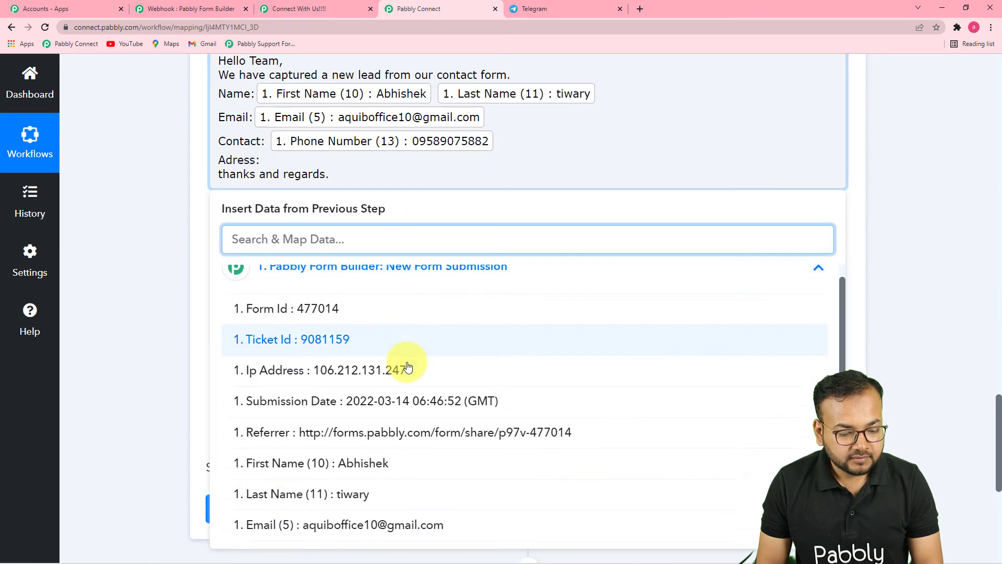
{"action": "left_click", "coordinate": [425, 437]}
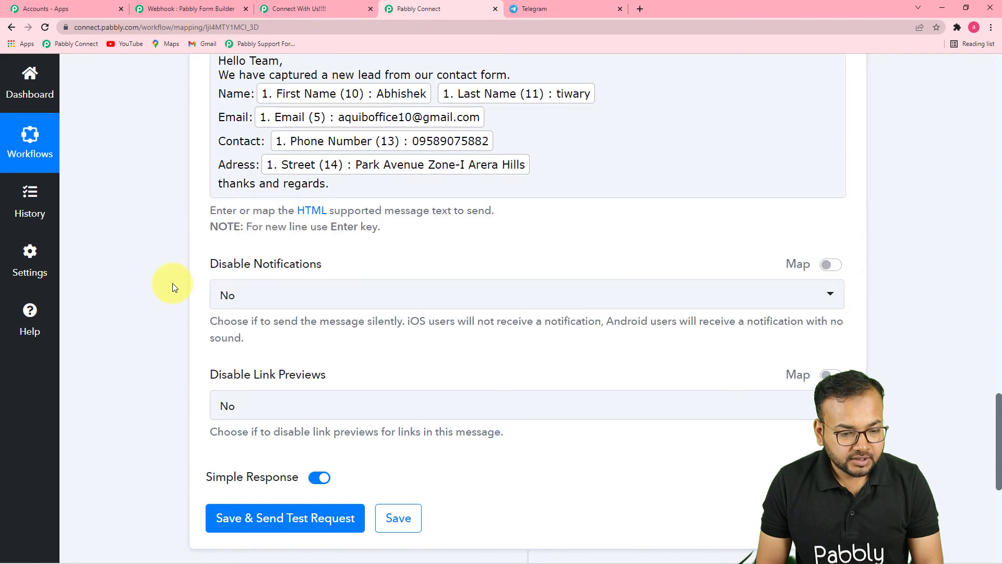
Set Disable Notifications to Yes and keep Disable Link Previews at No for the Telegram message.
{"action": "scroll", "coordinate": [495, 242], "scroll_direction": "down", "scroll_amount": 2}
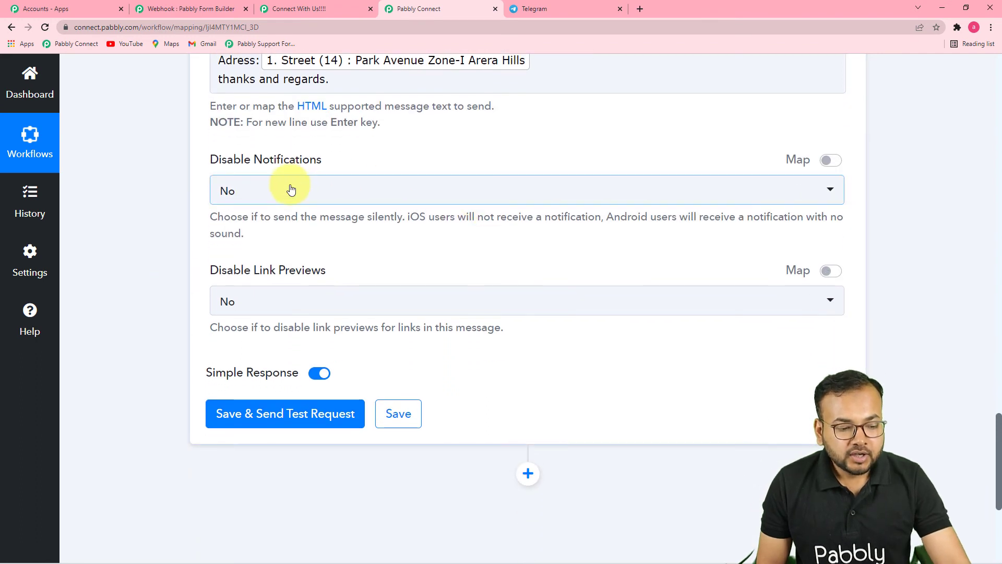
{"action": "left_click", "coordinate": [347, 201]}
{"action": "left_click", "coordinate": [270, 290]}
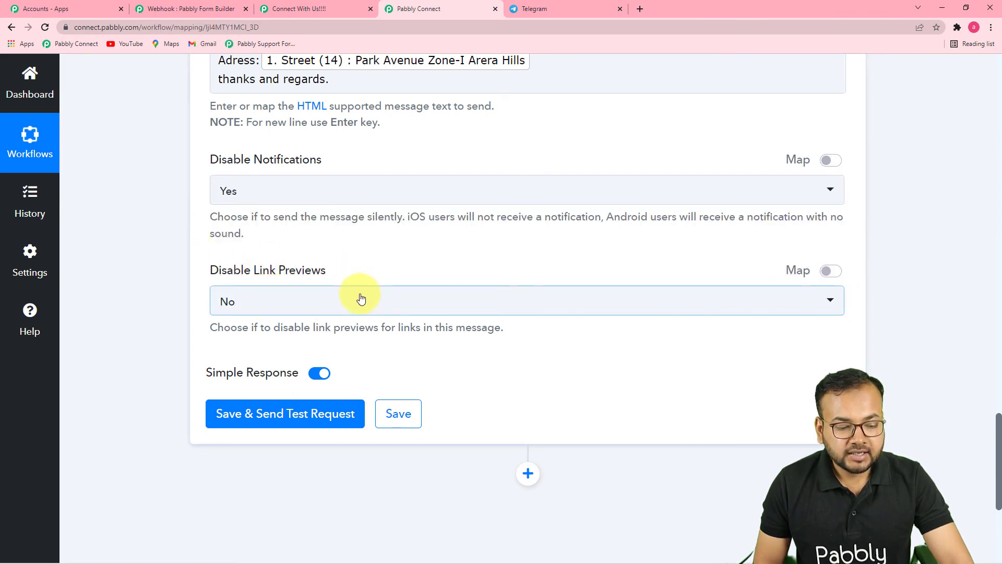
{"action": "scroll", "coordinate": [360, 298], "scroll_direction": "down", "scroll_amount": 2}
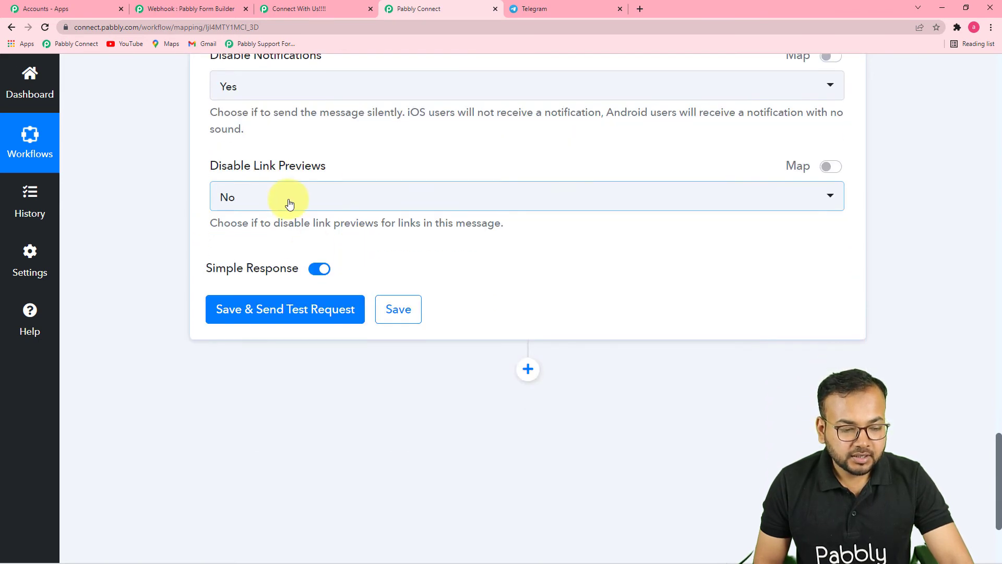
{"action": "left_click", "coordinate": [290, 202]}
{"action": "left_click", "coordinate": [273, 166]}
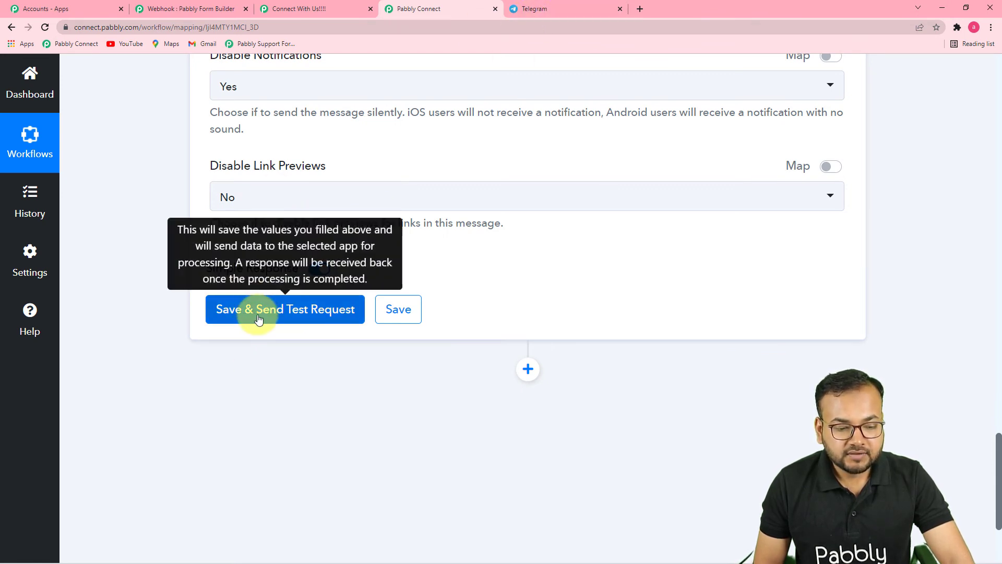
Save the Telegram Bot action, send a test request, and check the response and the Team pabbly group in Telegram.
{"action": "left_click", "coordinate": [527, 8]}
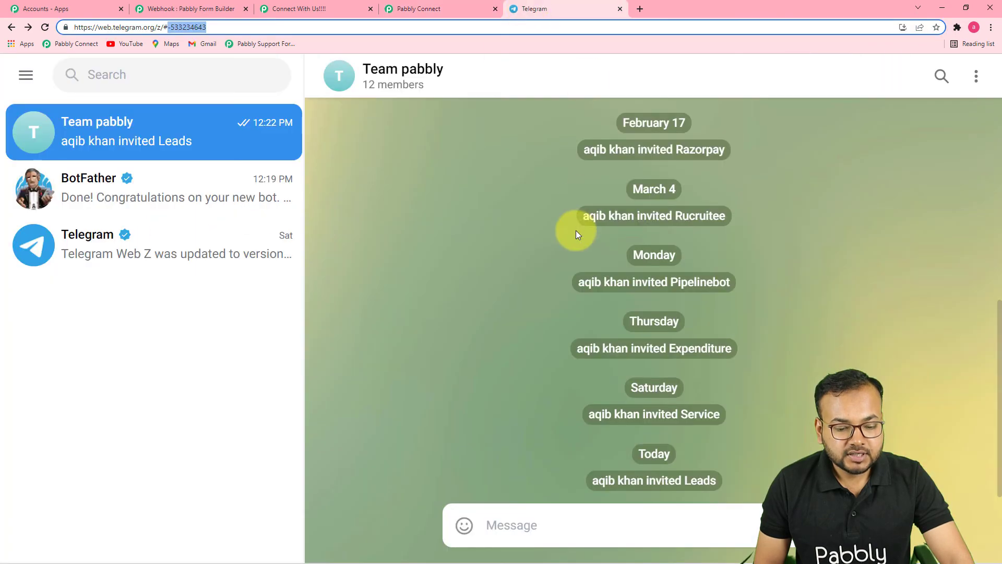
{"action": "left_click", "coordinate": [465, 7]}
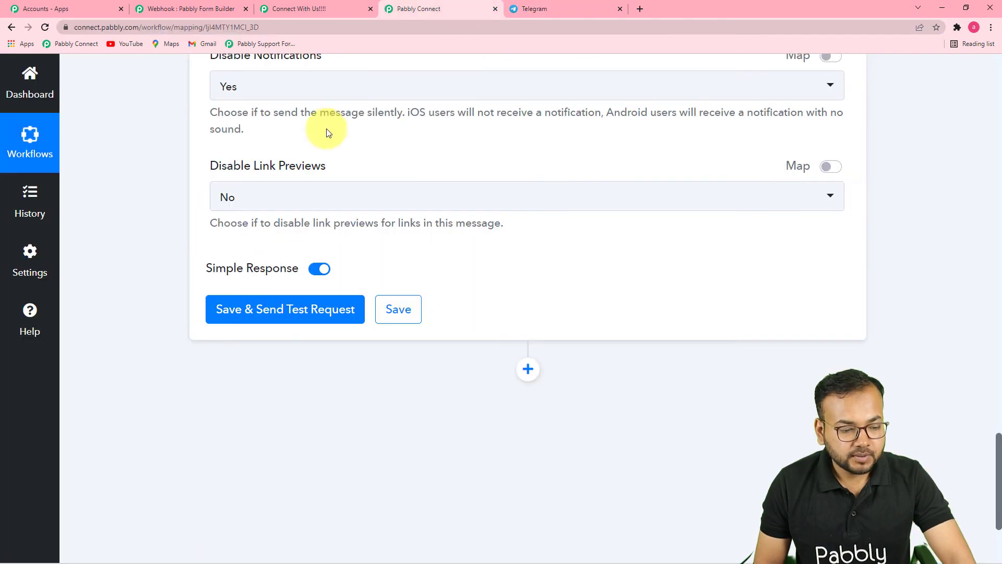
{"action": "left_click", "coordinate": [269, 311]}
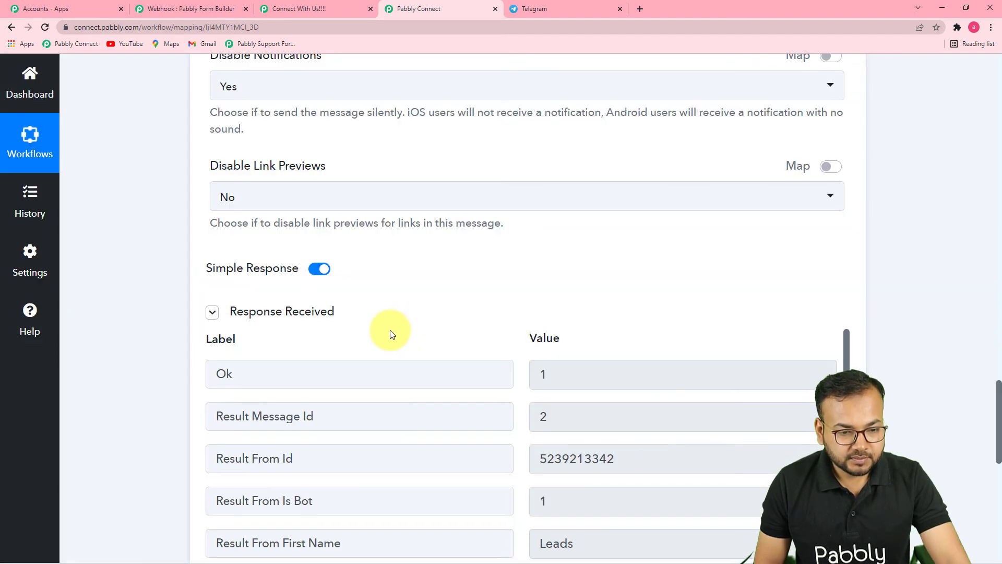
{"action": "scroll", "coordinate": [393, 334], "scroll_direction": "down", "scroll_amount": 5}
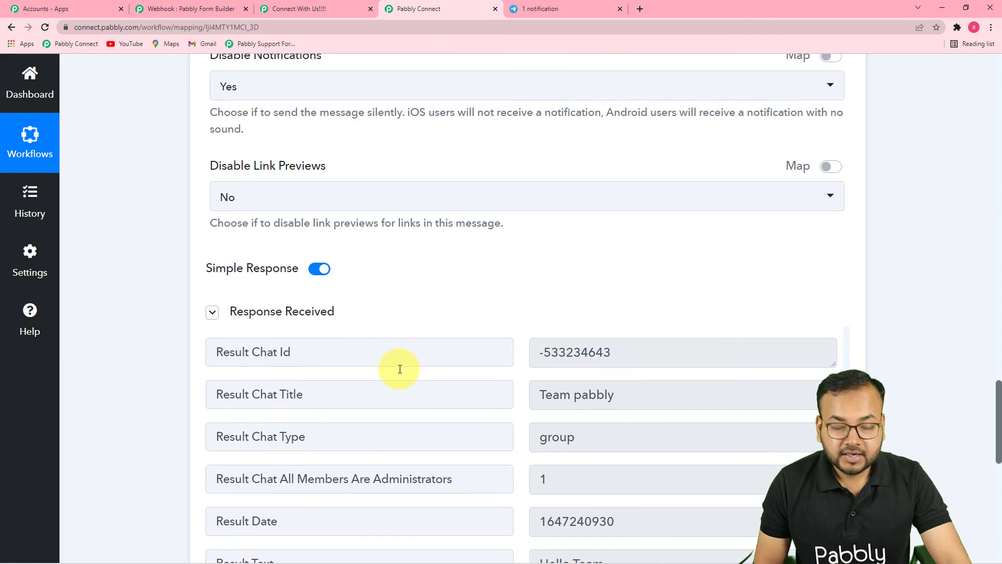
{"action": "left_click", "coordinate": [536, 9]}
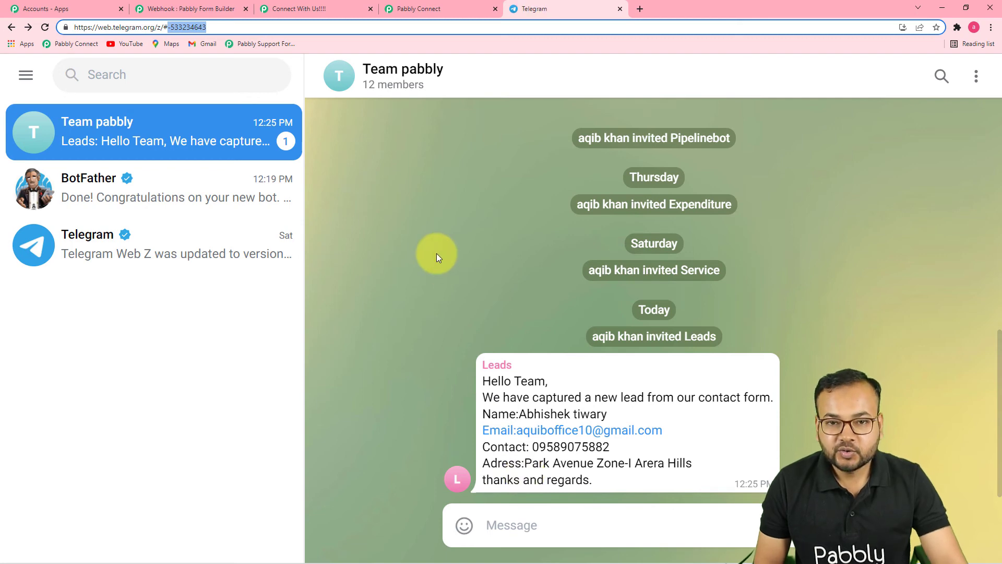
Review the Telegram Bot action's app, event, chat ID and text message in the workflow, and return to the Telegram group.
{"action": "left_click", "coordinate": [417, 9]}
{"action": "scroll", "coordinate": [996, 214], "scroll_direction": "up", "scroll_amount": 8}
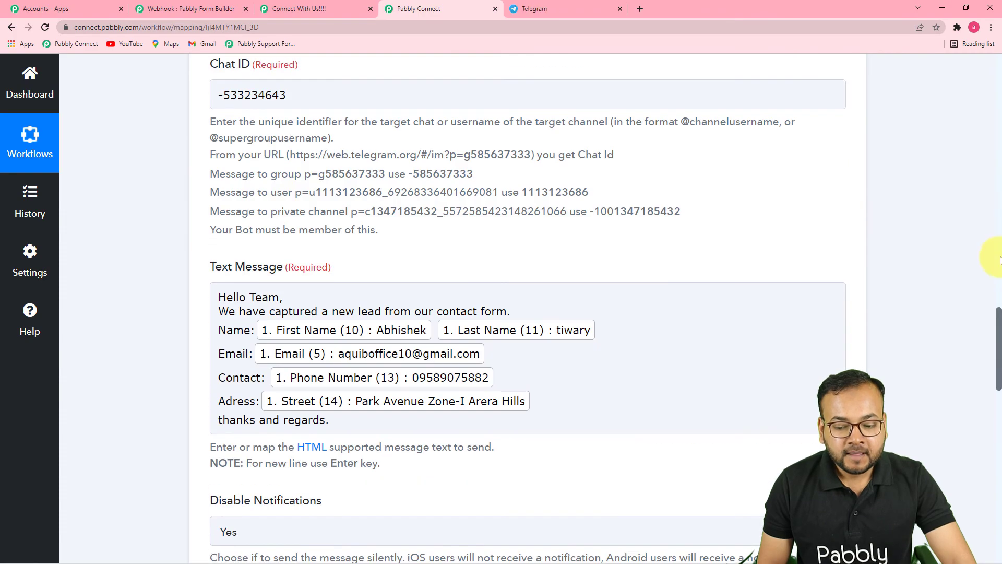
{"action": "scroll", "coordinate": [998, 328], "scroll_direction": "up", "scroll_amount": 7}
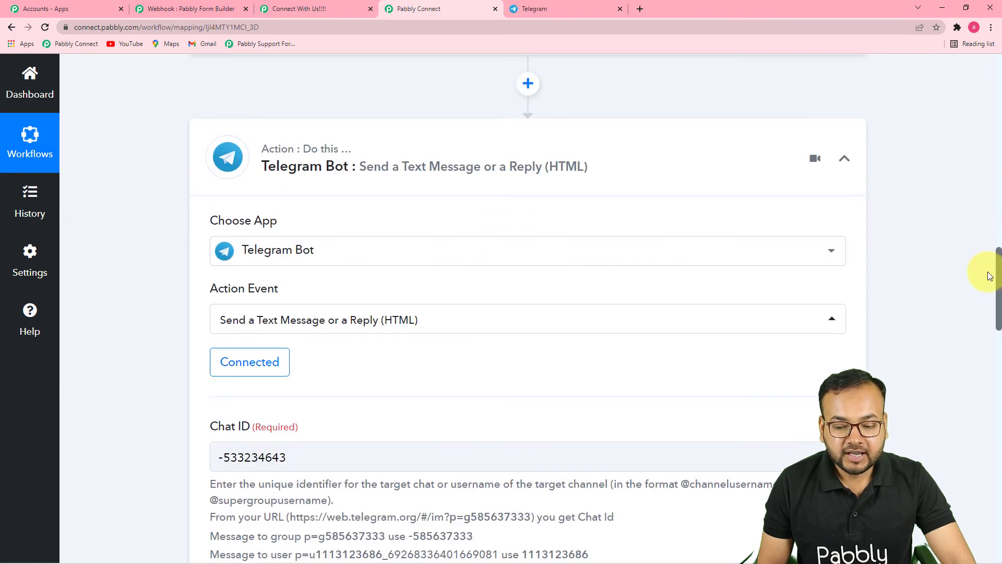
{"action": "left_click_drag", "start_coordinate": [998, 261], "coordinate": [984, 337]}
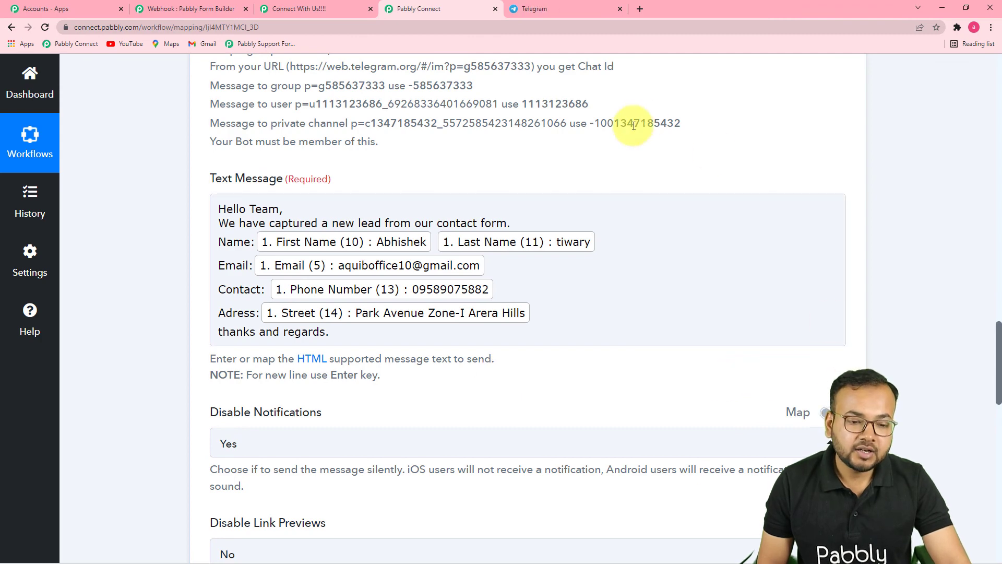
{"action": "left_click", "coordinate": [576, 6]}
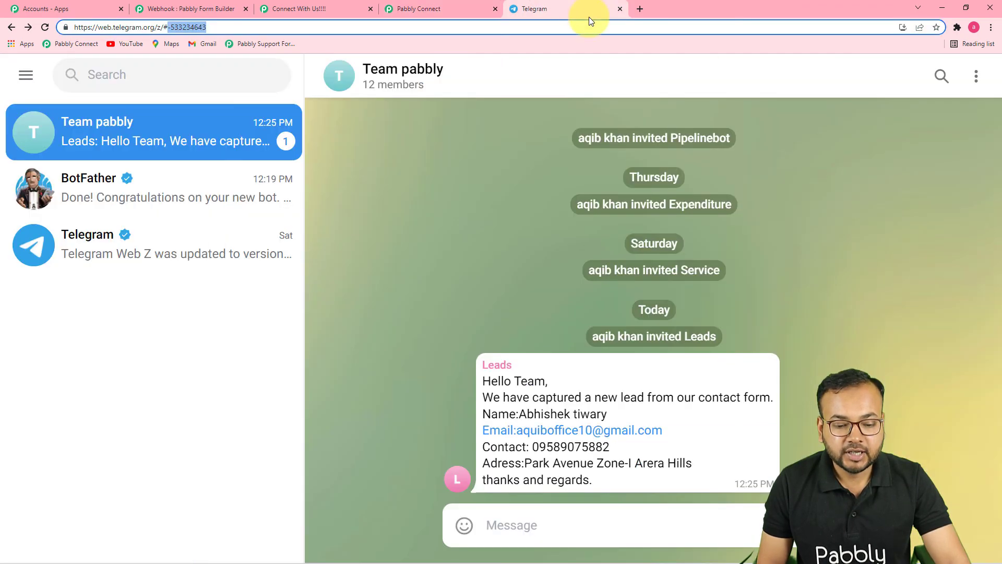
Reload the shared "Connect With Us!!!!" contact form to get a blank form for another submission.
{"action": "left_click", "coordinate": [293, 11]}
{"action": "left_click", "coordinate": [334, 28]}
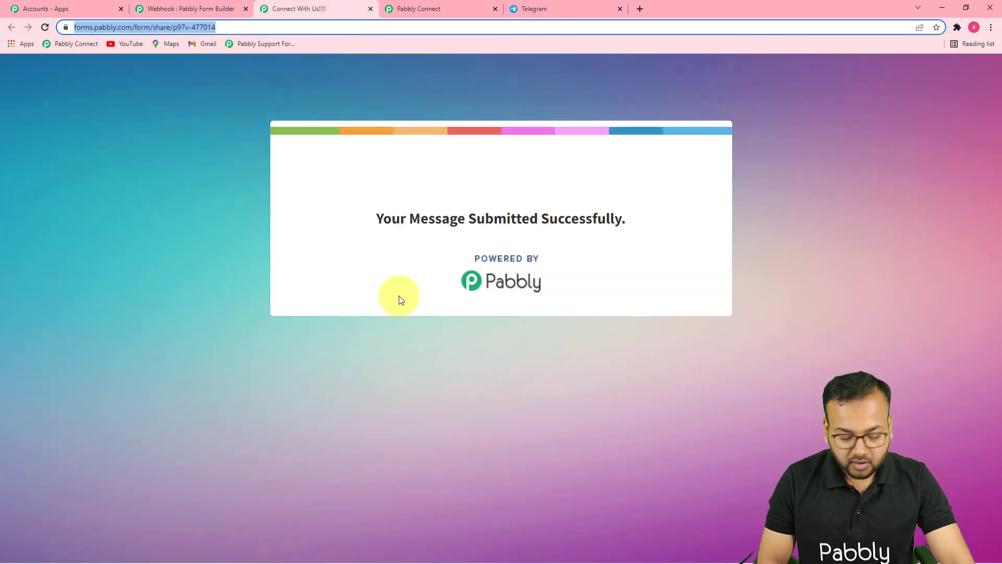
{"action": "key", "text": "Return"}
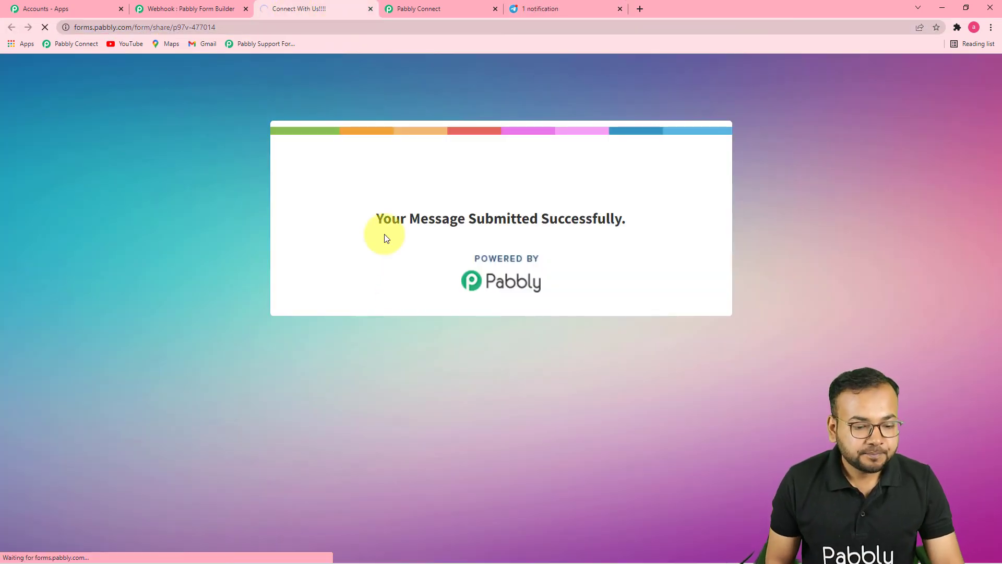
{"action": "scroll", "coordinate": [411, 195], "scroll_direction": "down", "scroll_amount": 3}
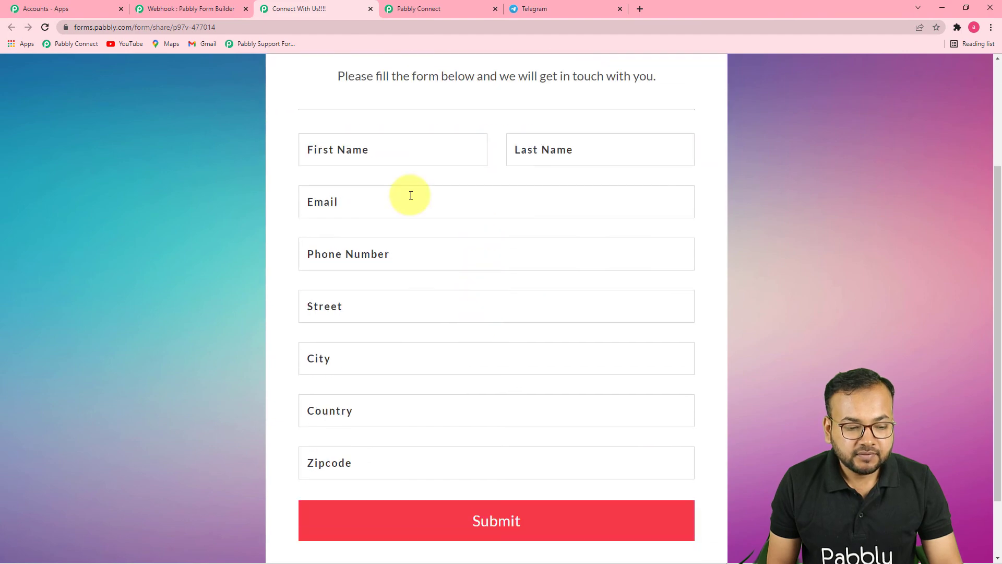
Fill in the new lead's first name, last name and email, and autofill the saved phone number and address details.
{"action": "left_click", "coordinate": [408, 163]}
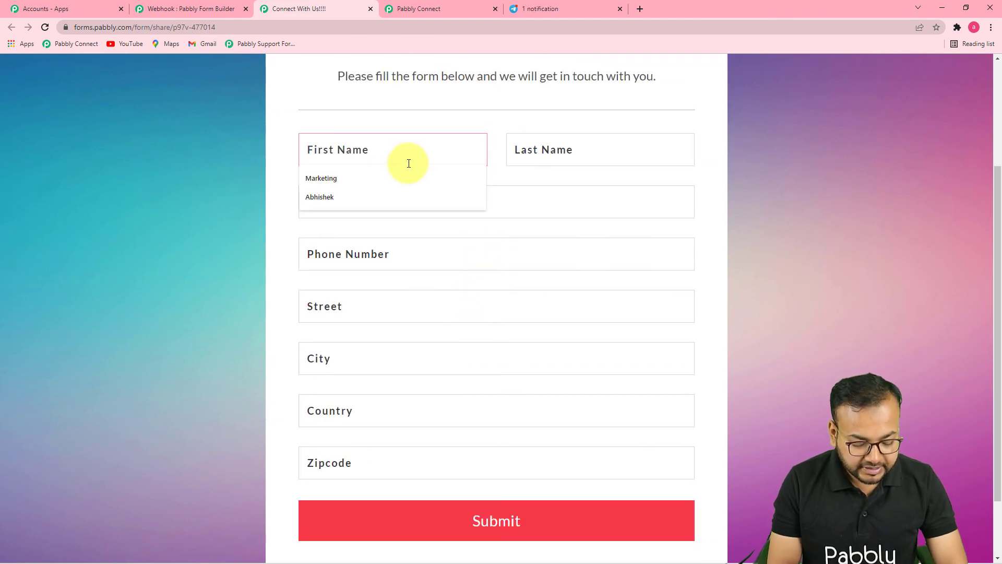
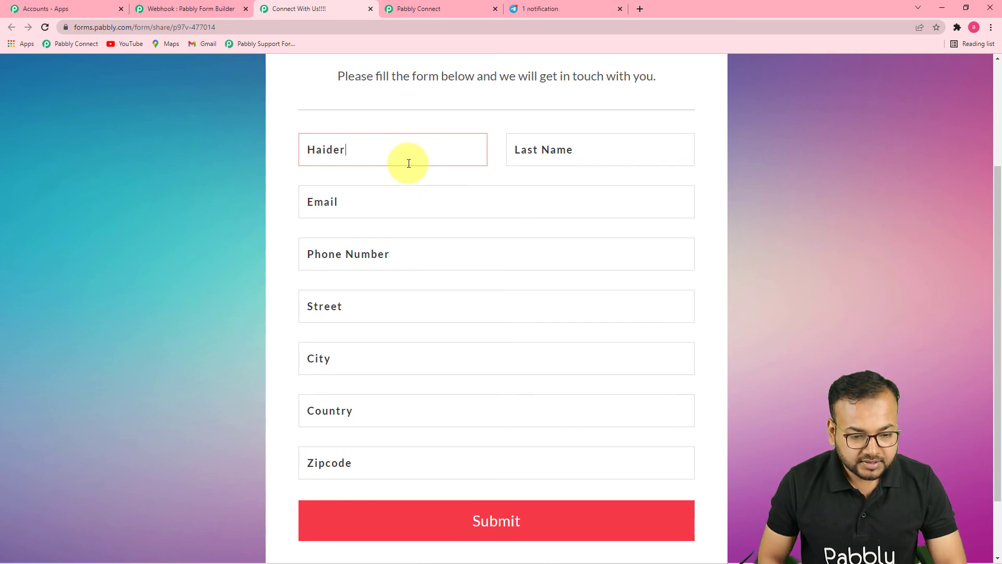
{"action": "left_click", "coordinate": [617, 143]}
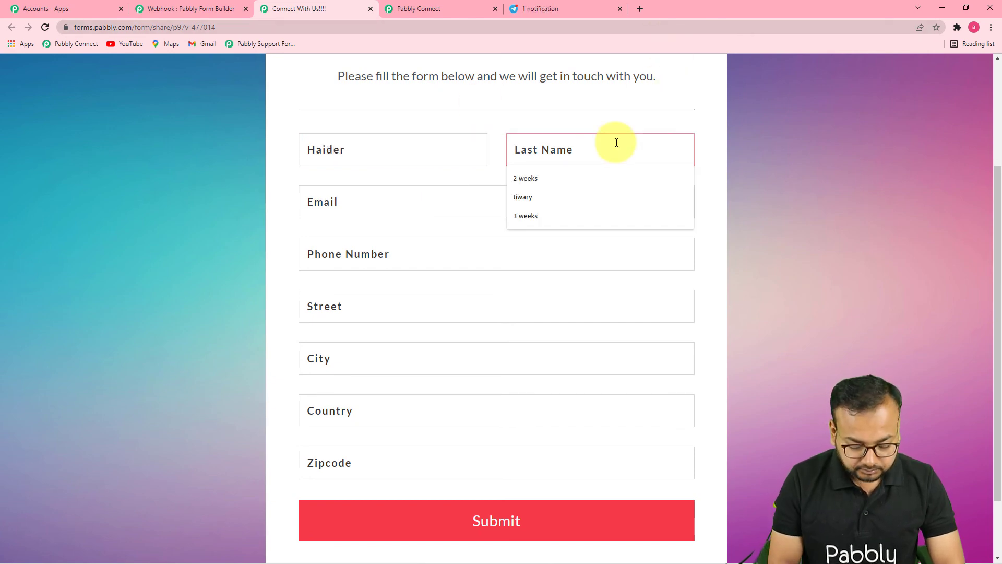
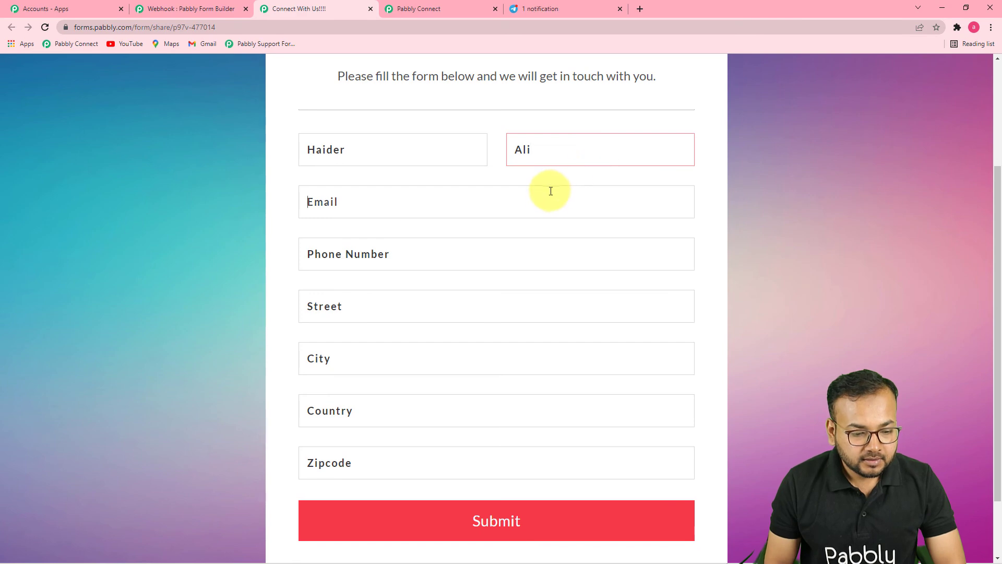
{"action": "left_click", "coordinate": [548, 192]}
{"action": "left_click", "coordinate": [326, 249]}
{"action": "left_click", "coordinate": [385, 252]}
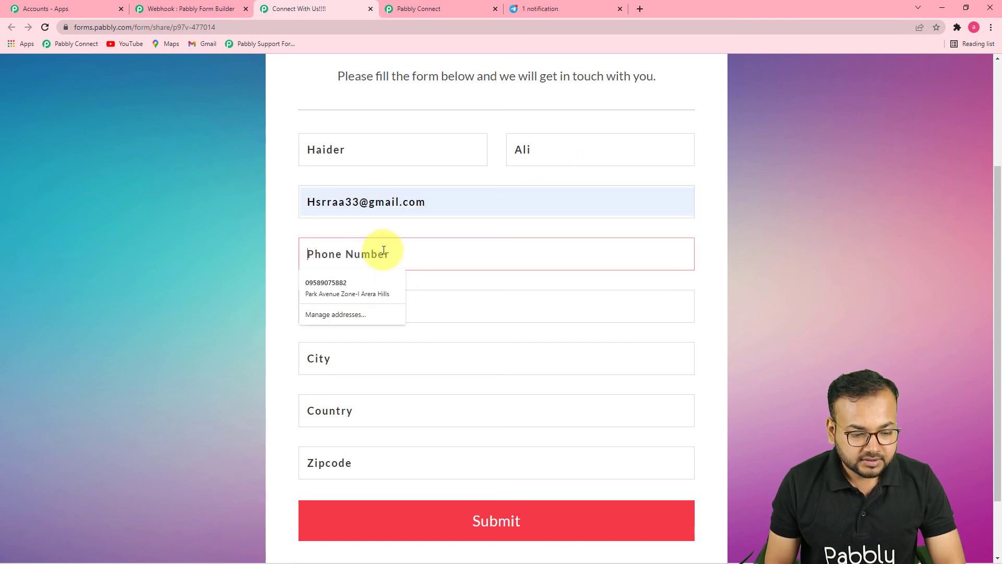
{"action": "left_click", "coordinate": [354, 284]}
Replace the street address with a new one, set the city to Indore, and submit the contact form.
{"action": "left_click_drag", "start_coordinate": [490, 312], "coordinate": [195, 306]}
{"action": "type", "text": "A "}
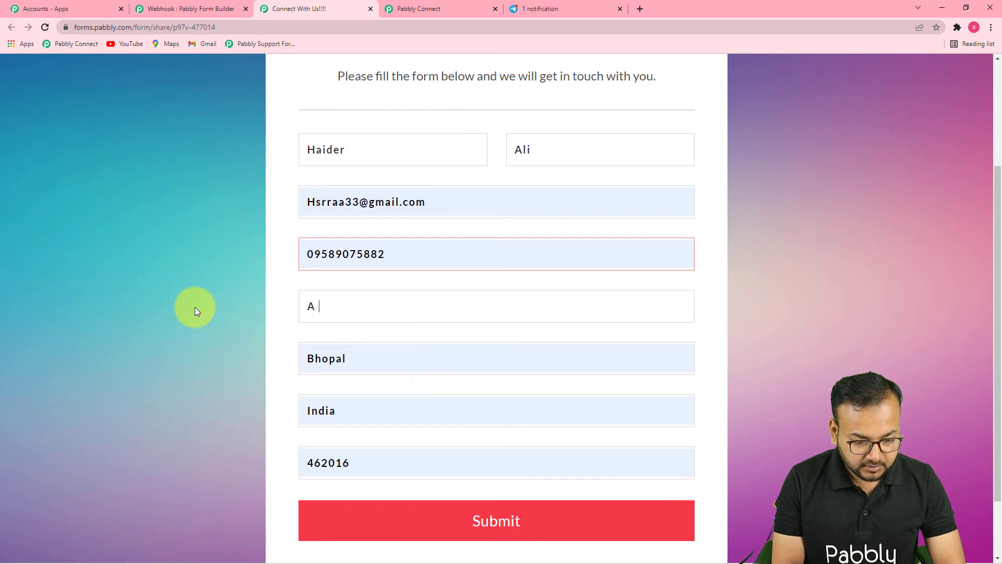
{"action": "type", "text": "B park"}
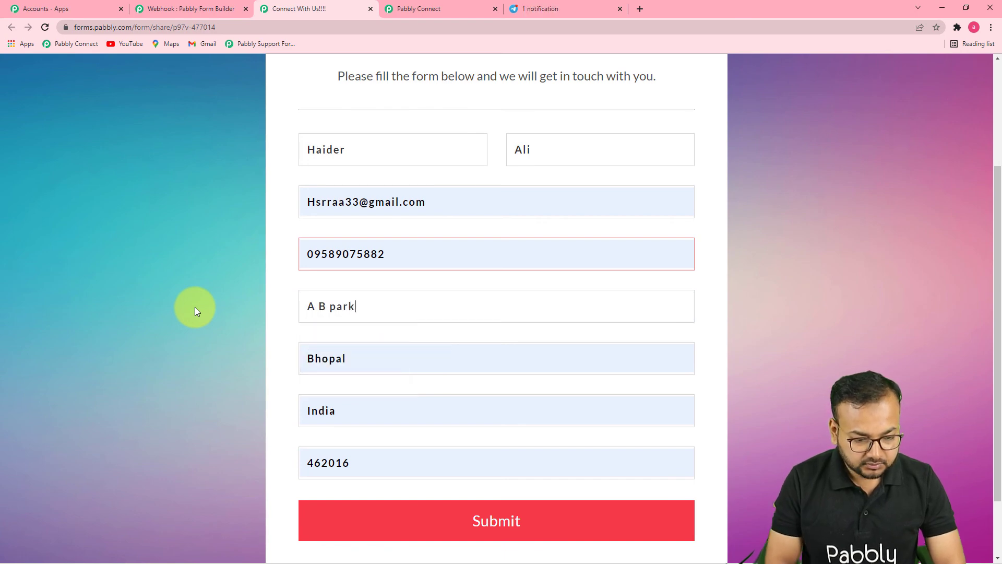
{"action": "scroll", "coordinate": [218, 315], "scroll_direction": "down", "scroll_amount": 2}
{"action": "left_click_drag", "start_coordinate": [358, 279], "coordinate": [230, 282]}
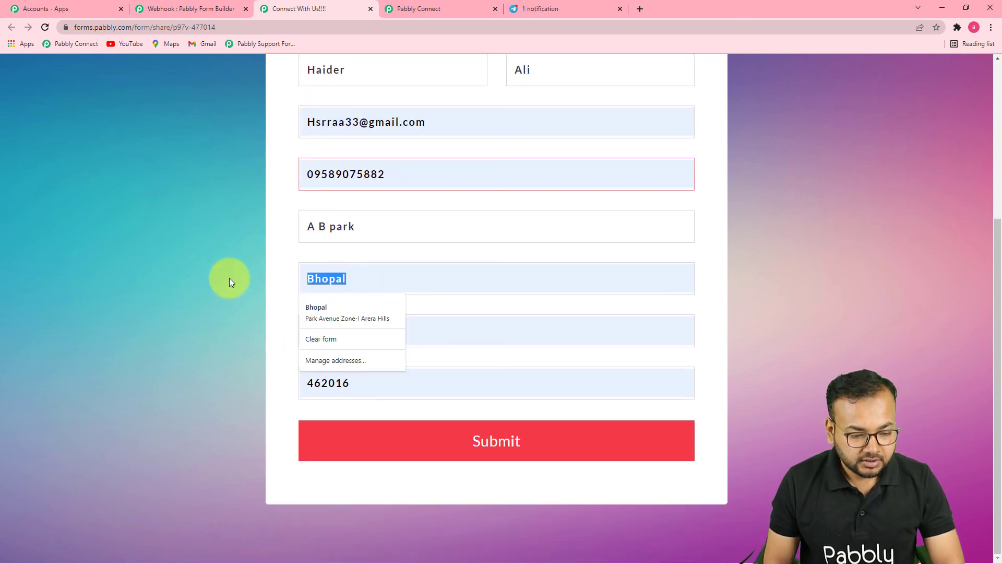
{"action": "type", "text": "Indore"}
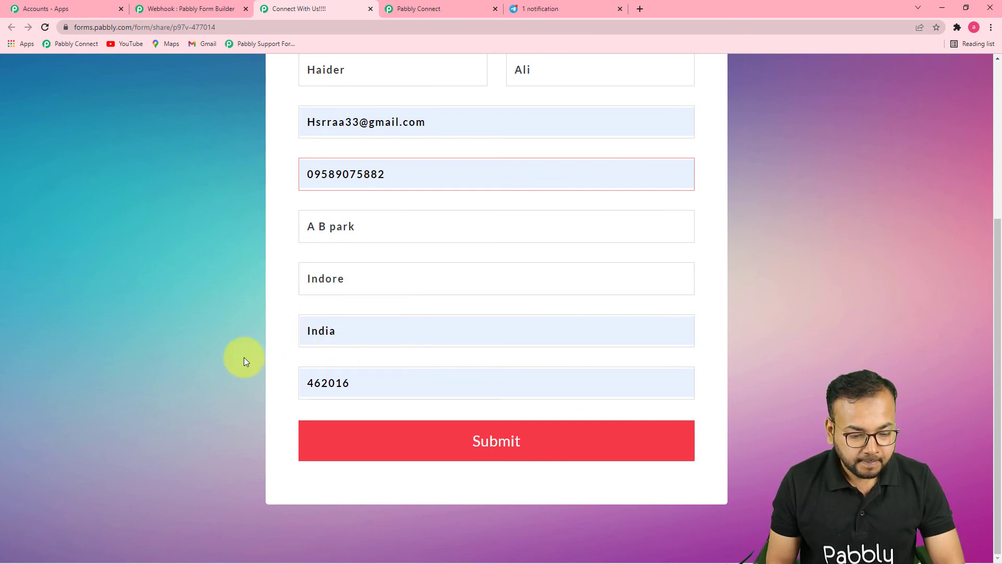
{"action": "left_click", "coordinate": [331, 447]}
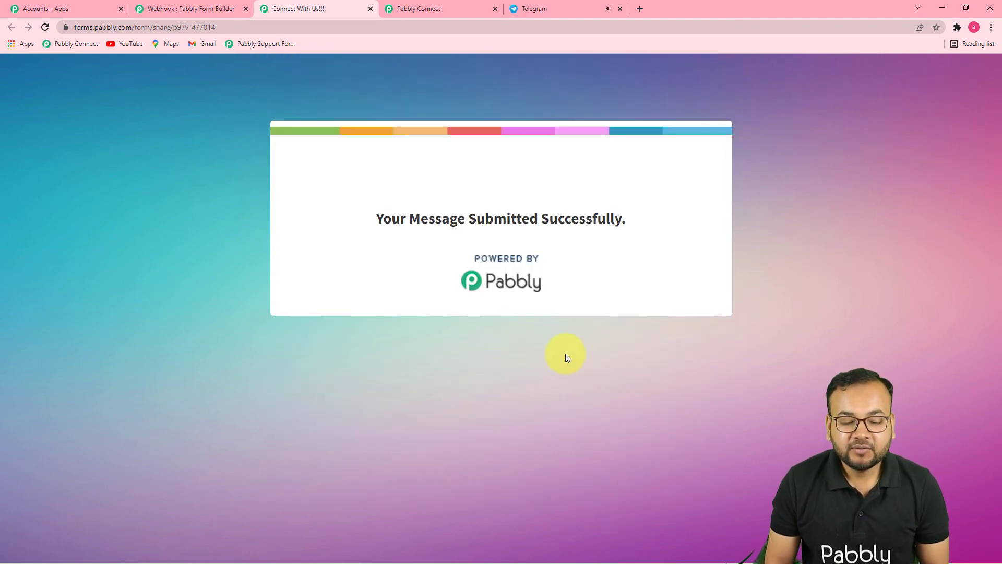
Check the Team pabbly group in Telegram for the new lead message, and review the workflow back up to its trigger.
{"action": "left_click", "coordinate": [564, 10]}
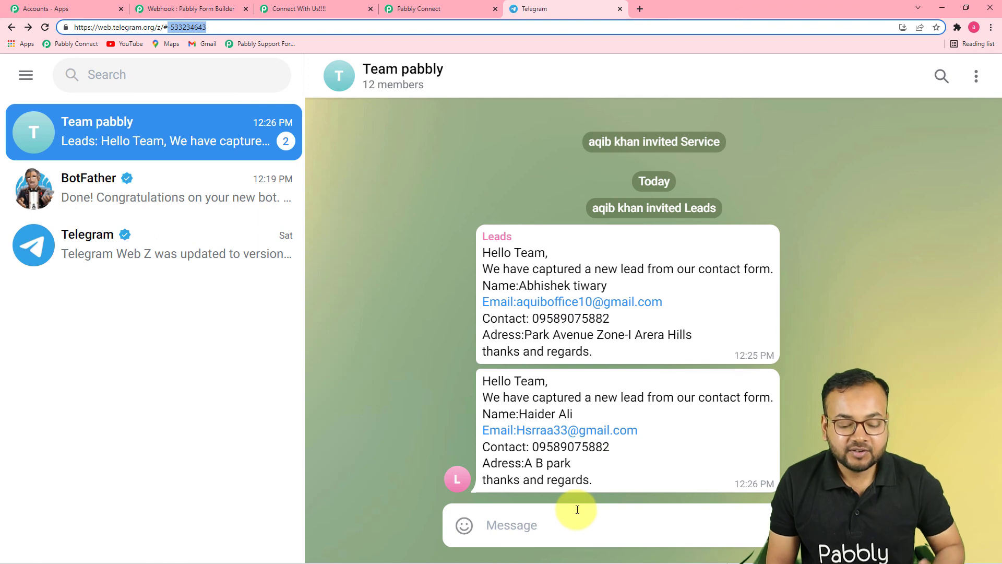
{"action": "left_click", "coordinate": [406, 7]}
{"action": "scroll", "coordinate": [1000, 302], "scroll_direction": "up", "scroll_amount": 3}
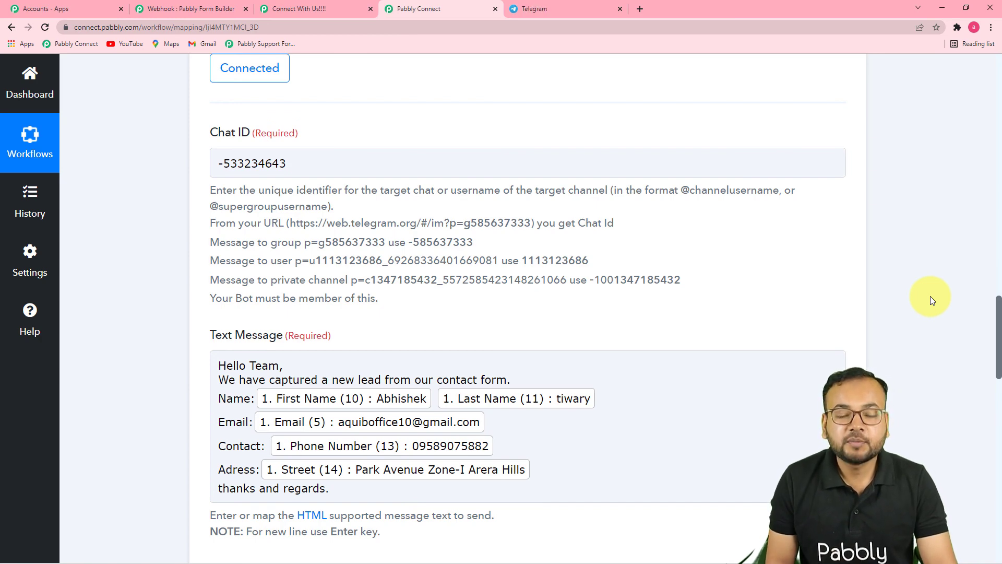
{"action": "scroll", "coordinate": [938, 299], "scroll_direction": "up", "scroll_amount": 15}
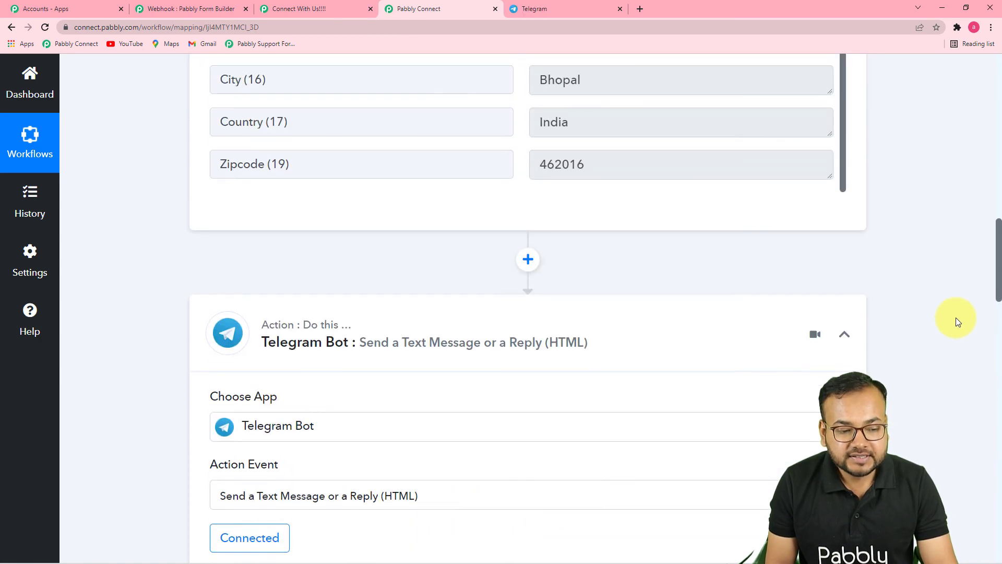
{"action": "scroll", "coordinate": [959, 323], "scroll_direction": "up", "scroll_amount": 3}
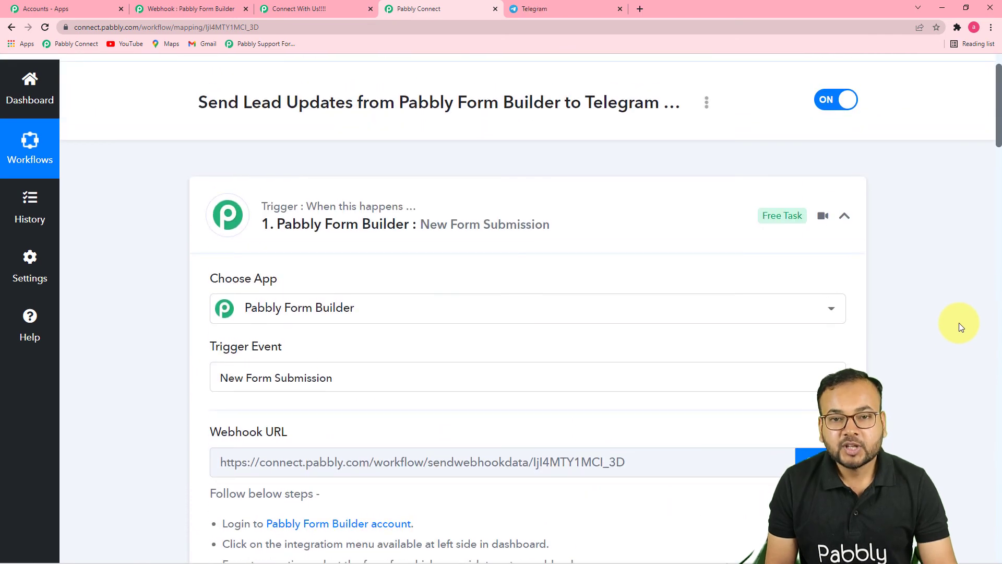